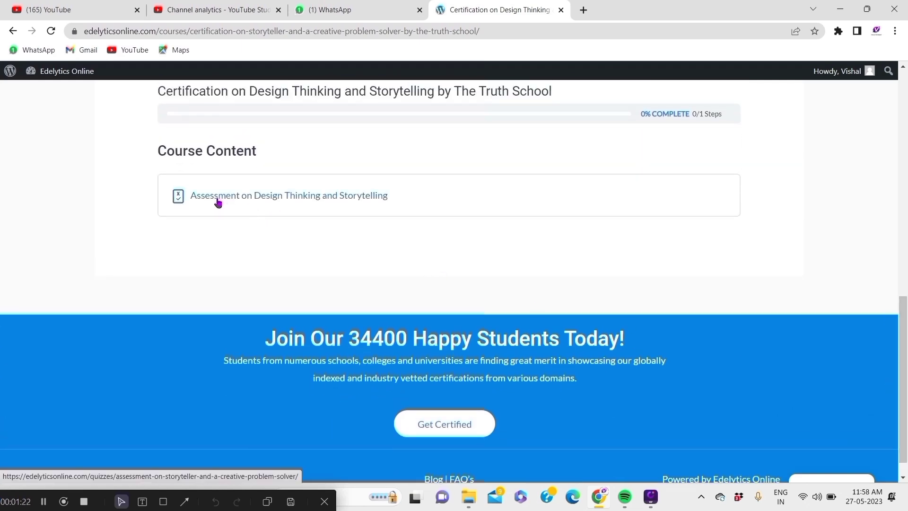
- Start the quiz of the Assessment on Design Thinking and Storytelling and look through its question number overview
{"action": "left_click", "coordinate": [218, 203]}
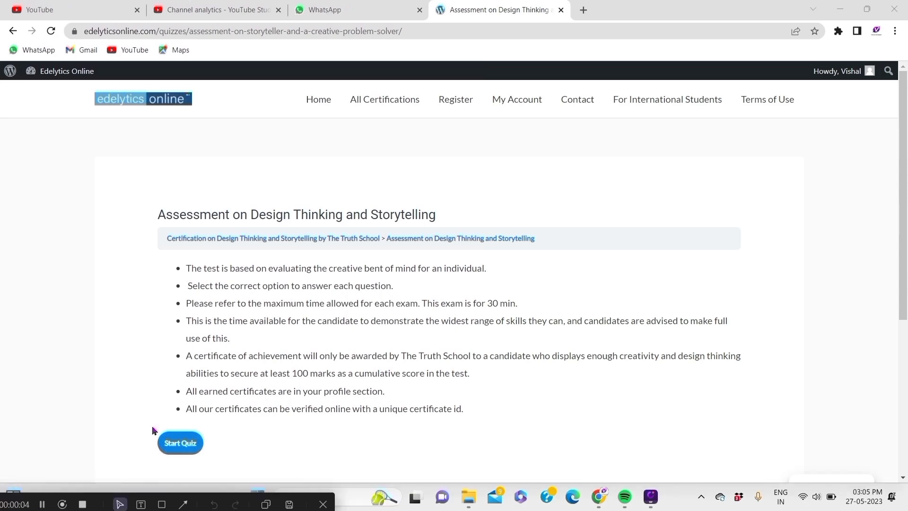
{"action": "left_click", "coordinate": [176, 443]}
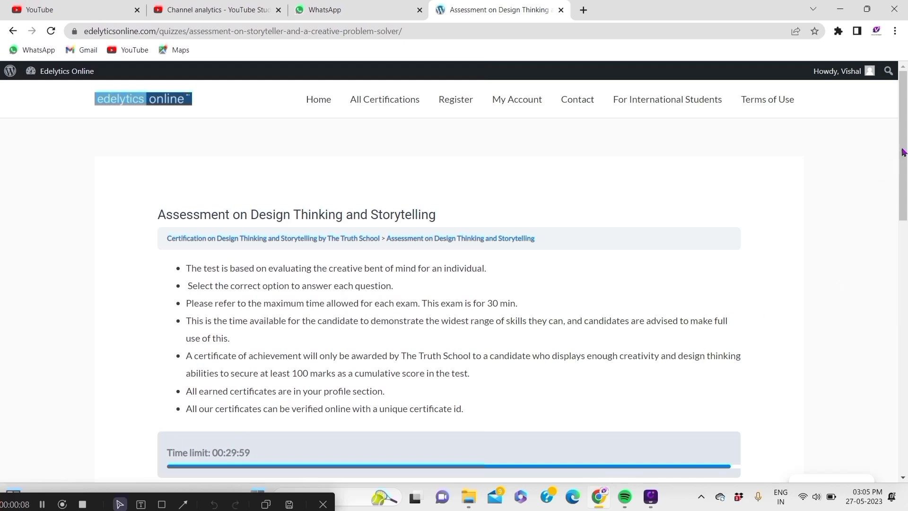
{"action": "left_click_drag", "start_coordinate": [900, 155], "coordinate": [898, 222]}
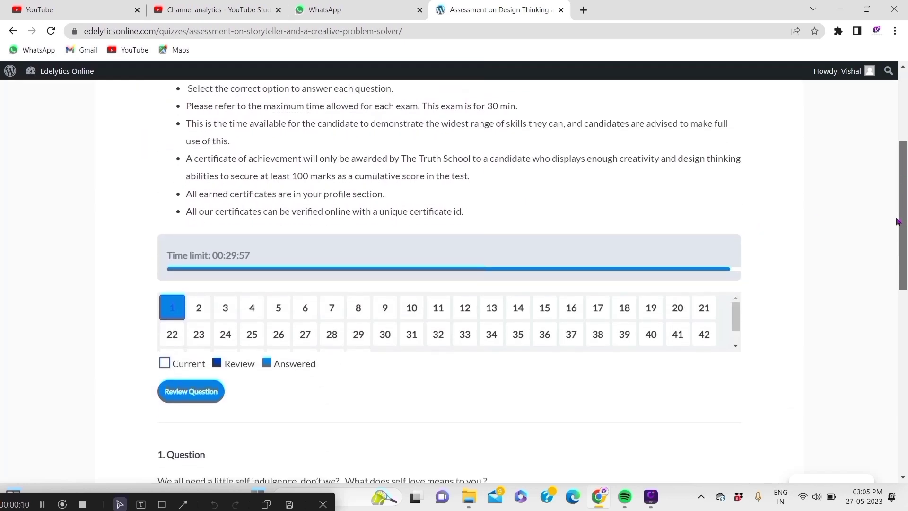
{"action": "left_click_drag", "start_coordinate": [738, 326], "coordinate": [736, 352]}
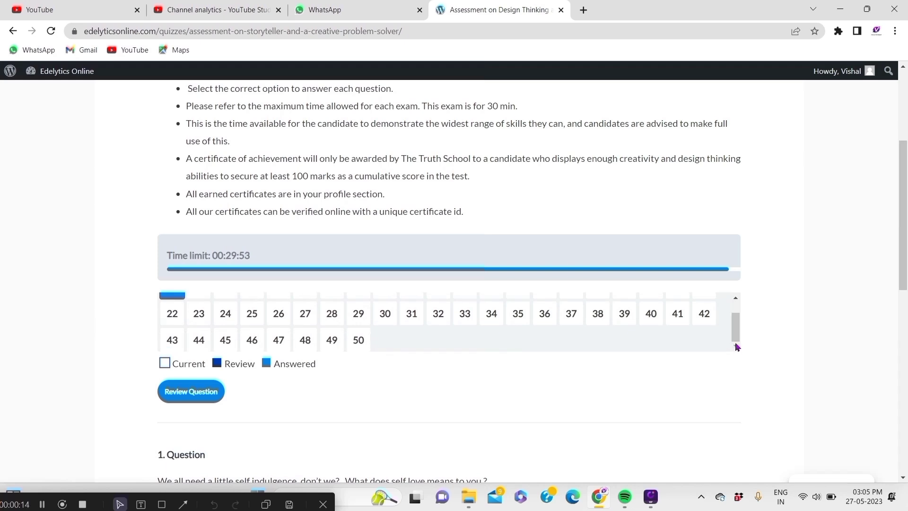
{"action": "left_click_drag", "start_coordinate": [906, 211], "coordinate": [907, 202]}
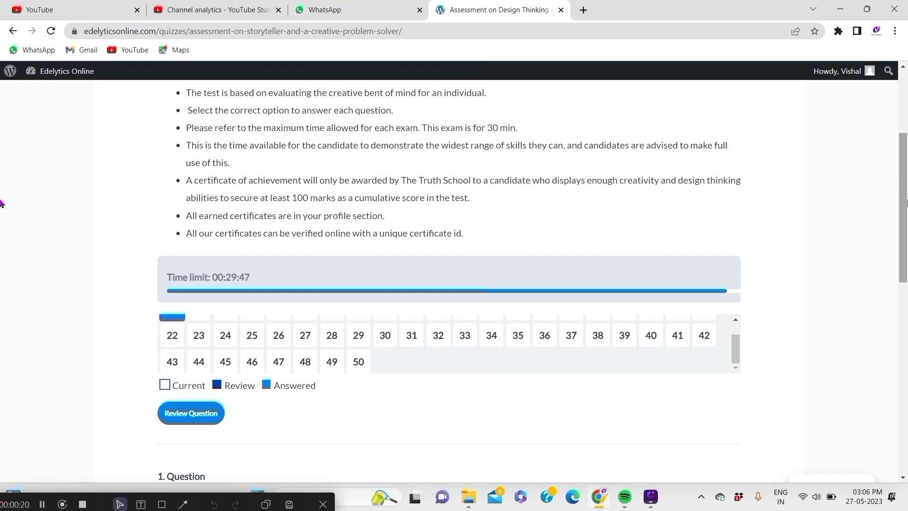
- Answer question 1 on self love with "A party with friends" and question 2 on the skill to master with "Film making"
{"action": "left_click_drag", "start_coordinate": [907, 203], "coordinate": [905, 292]}
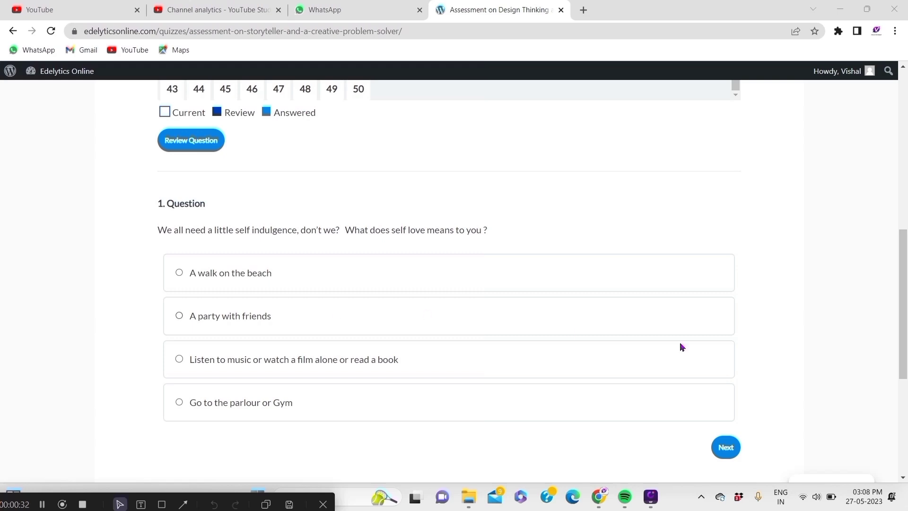
{"action": "left_click_drag", "start_coordinate": [904, 324], "coordinate": [892, 345]}
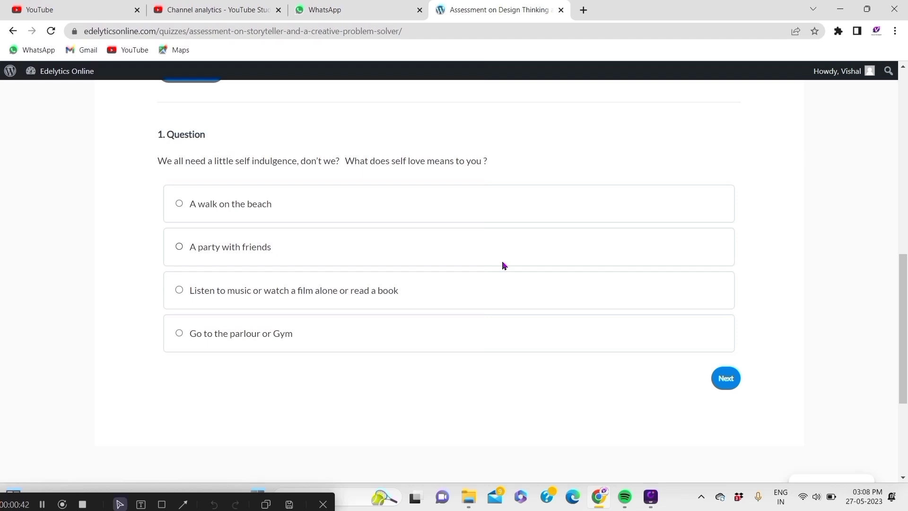
{"action": "left_click", "coordinate": [235, 255]}
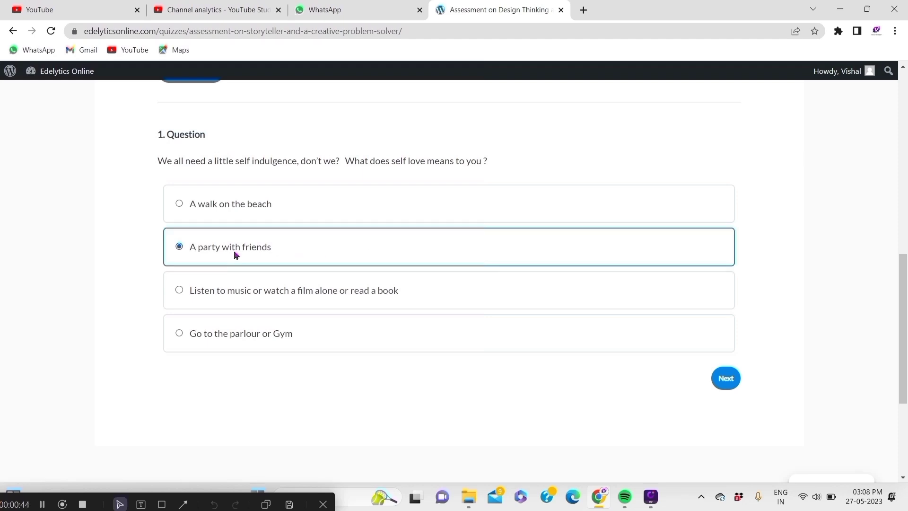
{"action": "left_click", "coordinate": [719, 383]}
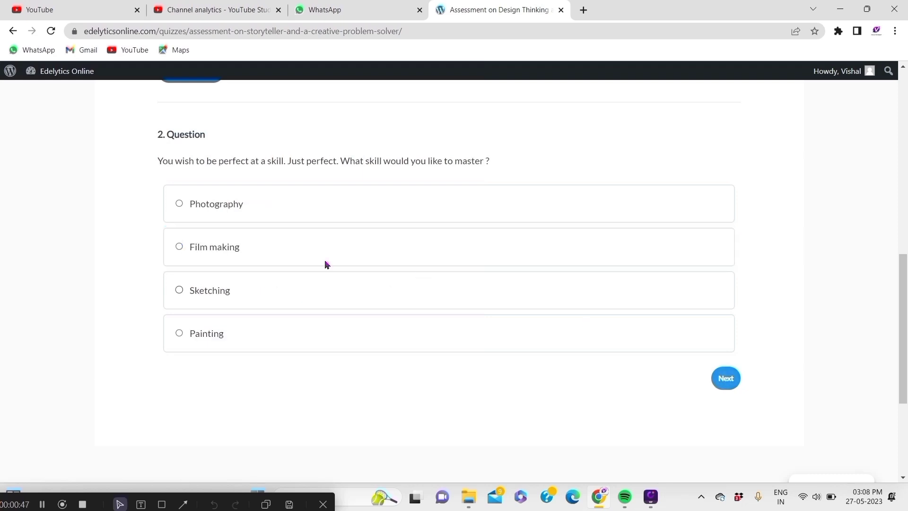
{"action": "left_click", "coordinate": [202, 247]}
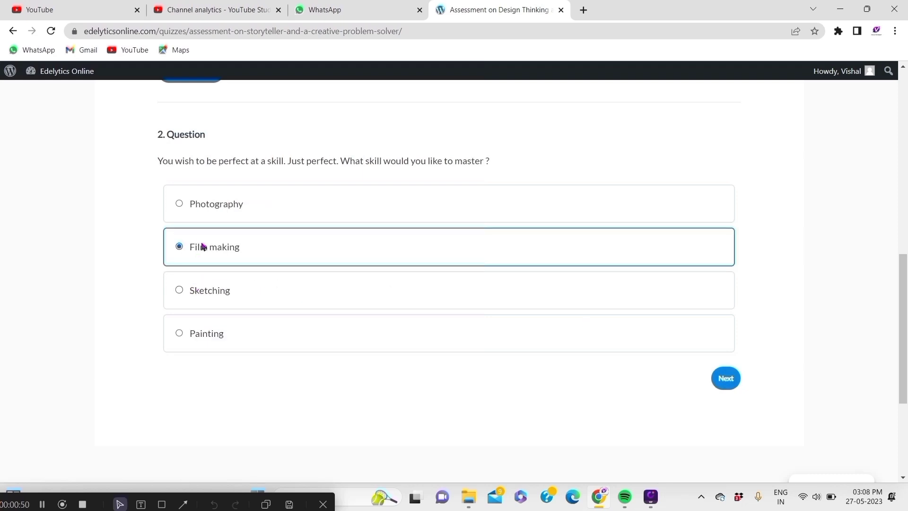
{"action": "left_click", "coordinate": [725, 378]}
- Answer question 3 on how a story should feel with "Happy and content" and question 4 with "Sports club"
{"action": "left_click", "coordinate": [214, 292]}
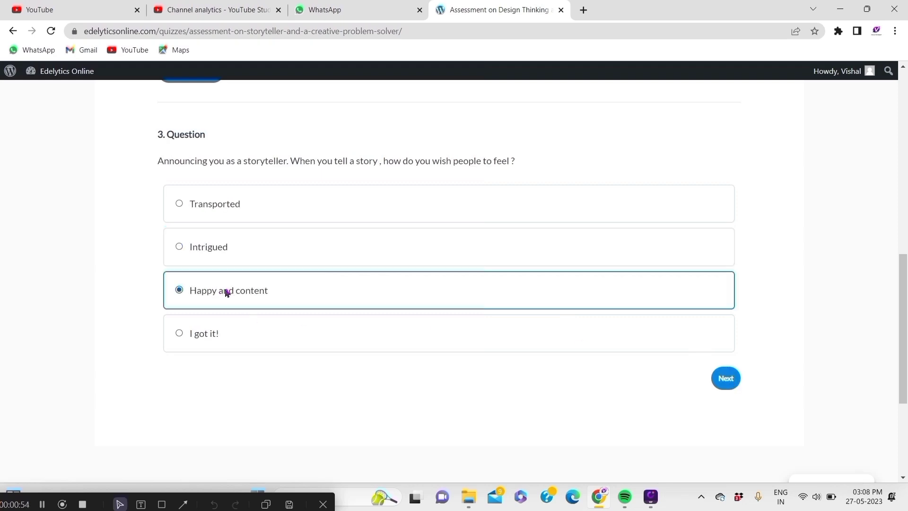
{"action": "left_click", "coordinate": [725, 378]}
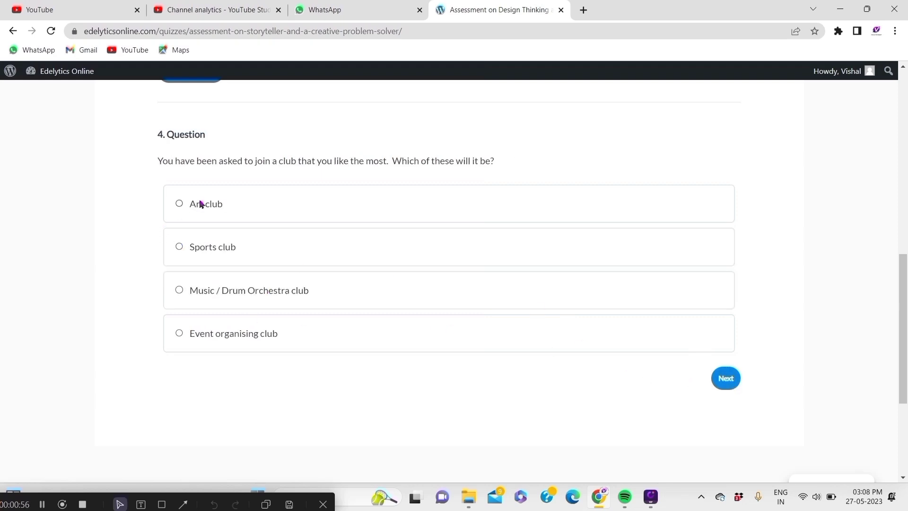
{"action": "left_click", "coordinate": [204, 246]}
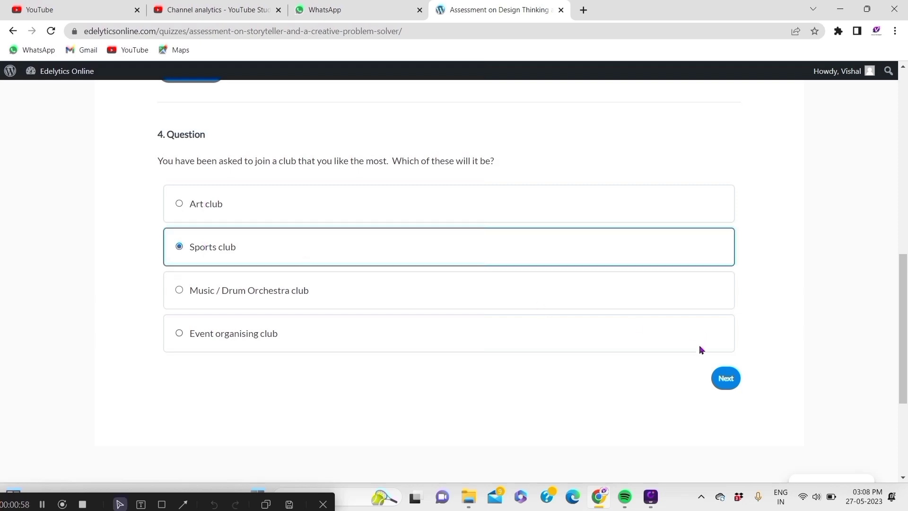
{"action": "left_click", "coordinate": [735, 386]}
- Answer question 5 on the magical world with "A jinn" and question 6 on favourite music with "Bollywood"
{"action": "left_click", "coordinate": [215, 289]}
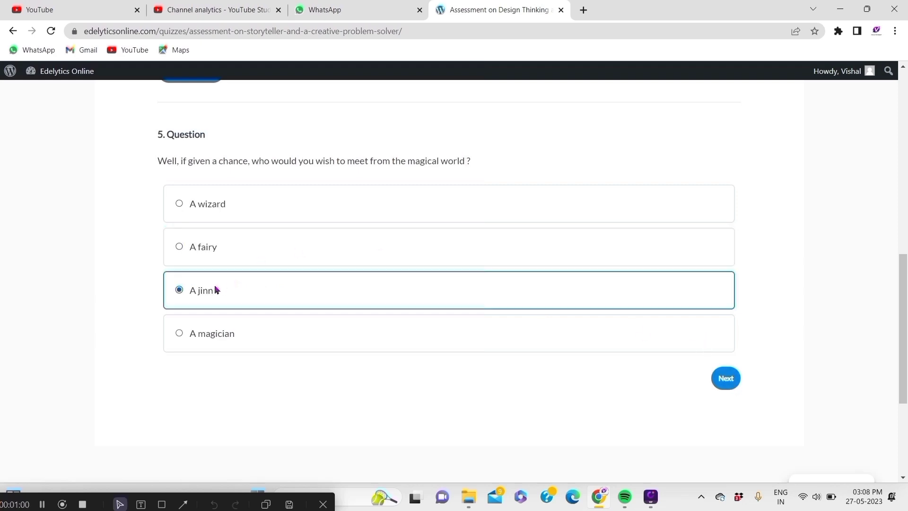
{"action": "left_click", "coordinate": [721, 384]}
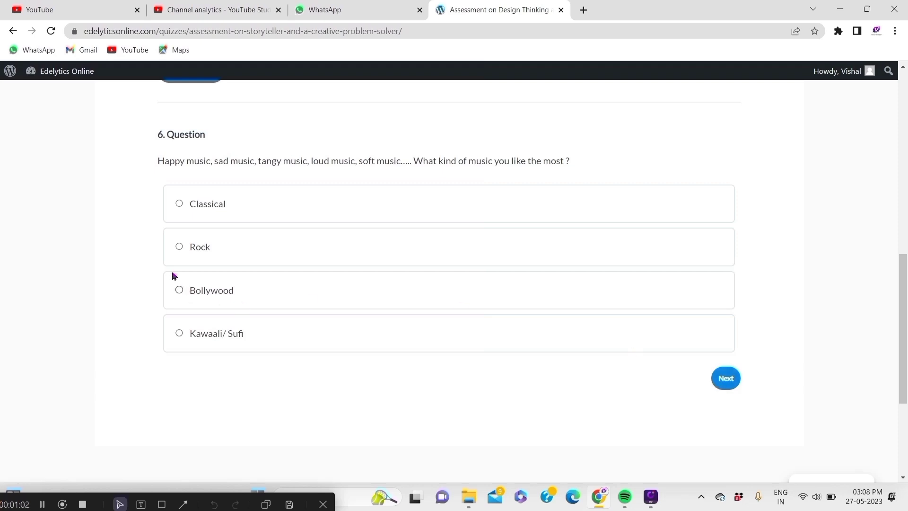
{"action": "left_click", "coordinate": [212, 282]}
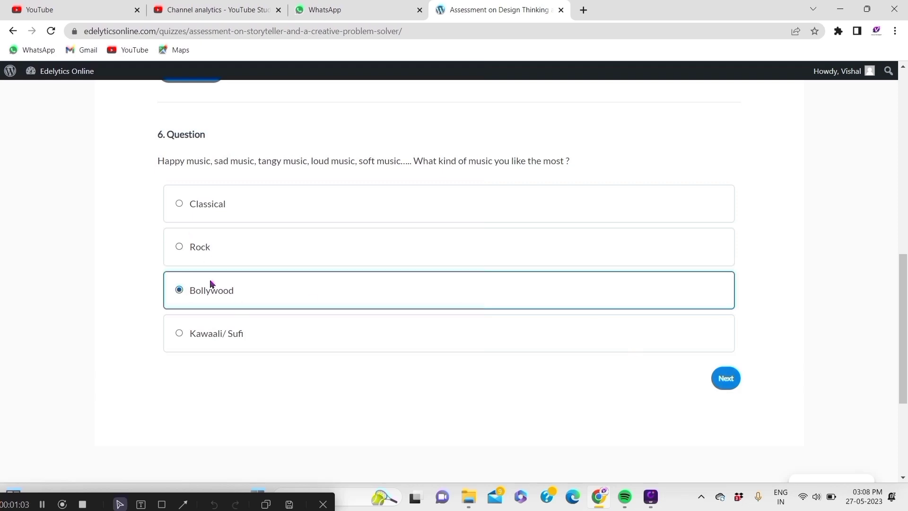
{"action": "left_click", "coordinate": [727, 378]}
- Answer question 7 on the image of water with "A waterfall" and question 8 on the creative medium with "Gaming"
{"action": "left_click", "coordinate": [233, 209]}
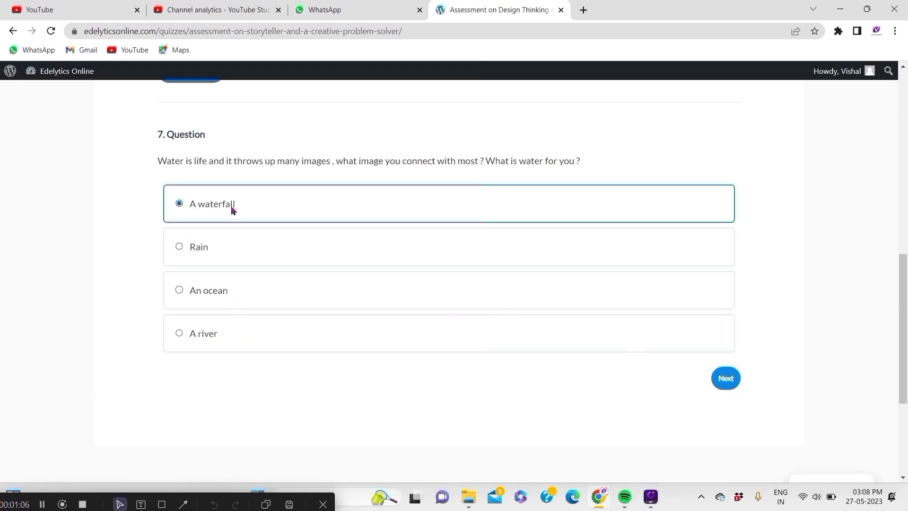
{"action": "left_click", "coordinate": [733, 382]}
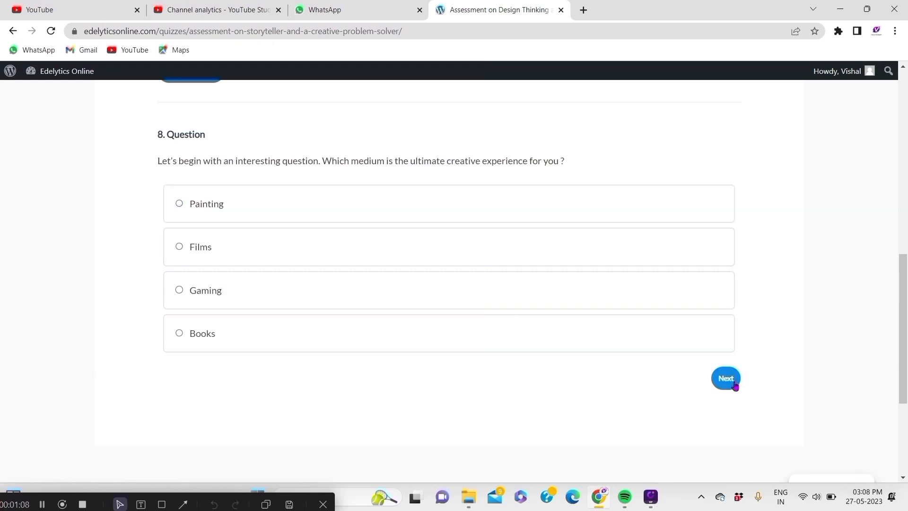
{"action": "left_click", "coordinate": [200, 298]}
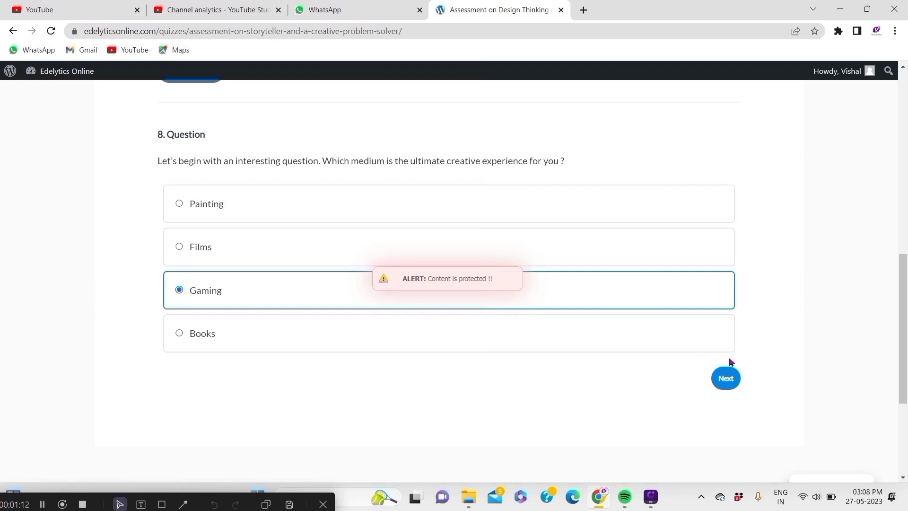
{"action": "left_click", "coordinate": [725, 379]}
- Answer question 9 on the best part of a story with "The problem" and question 10 with "Fairy tale book"
{"action": "left_click", "coordinate": [248, 235]}
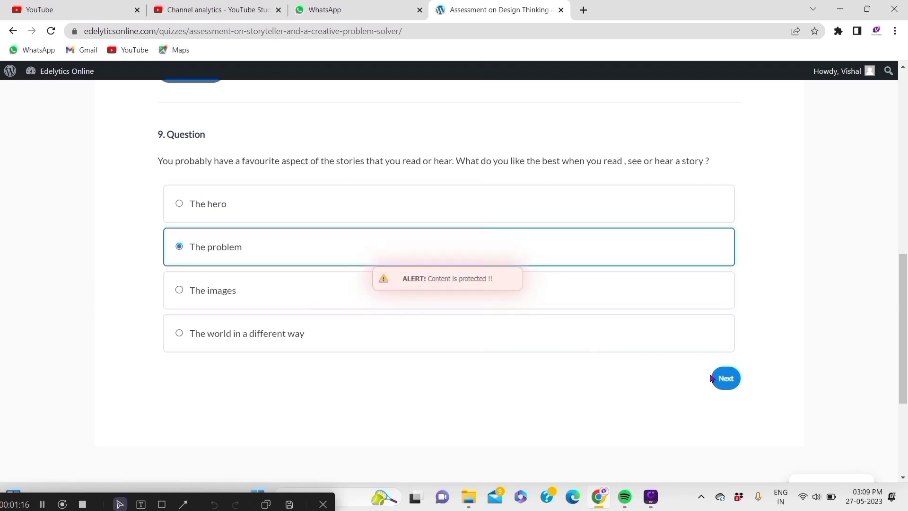
{"action": "left_click", "coordinate": [713, 377]}
{"action": "left_click", "coordinate": [234, 249]}
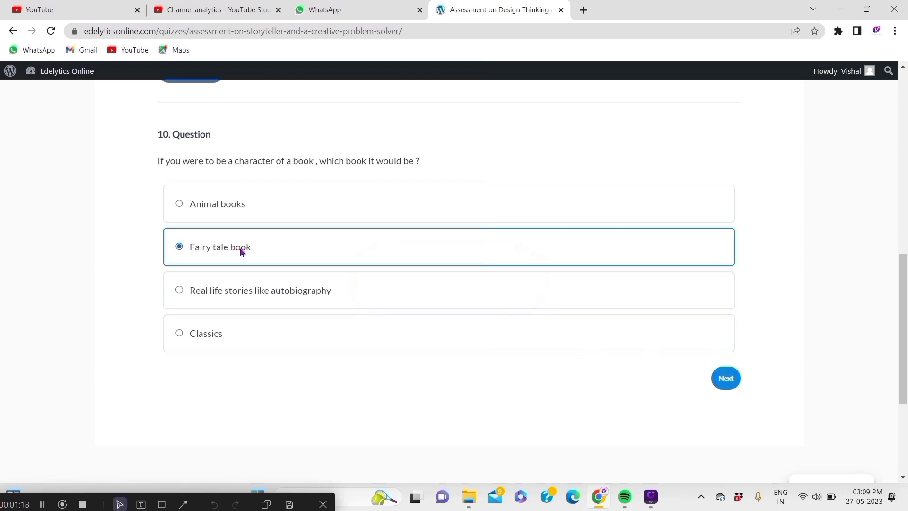
{"action": "left_click", "coordinate": [714, 377]}
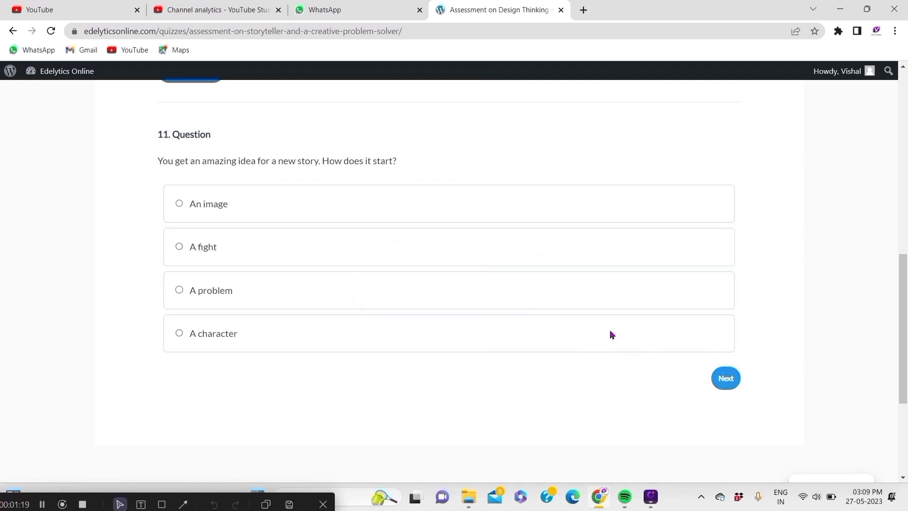
- Answer question 11 on how the story starts with "A fight" and question 12 on the fastest speed with "60 km per hour"
{"action": "left_click", "coordinate": [206, 250]}
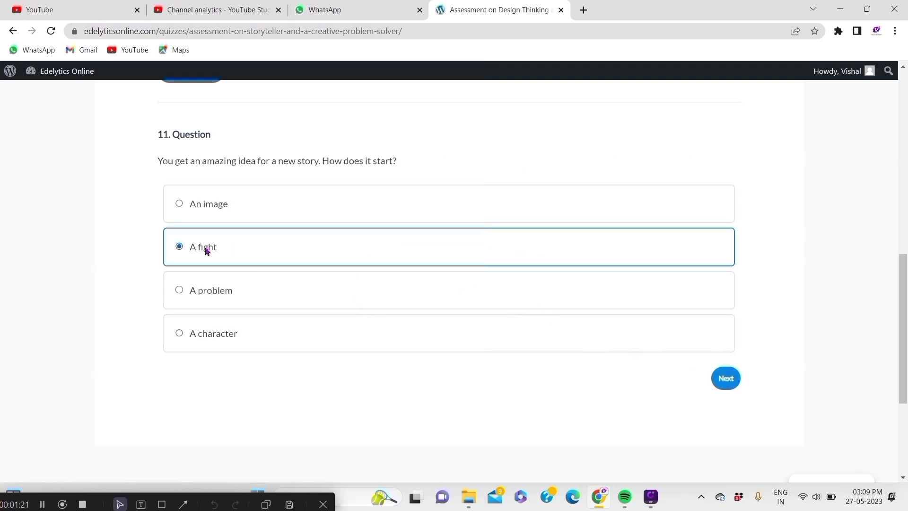
{"action": "left_click", "coordinate": [724, 377]}
{"action": "left_click", "coordinate": [179, 204]}
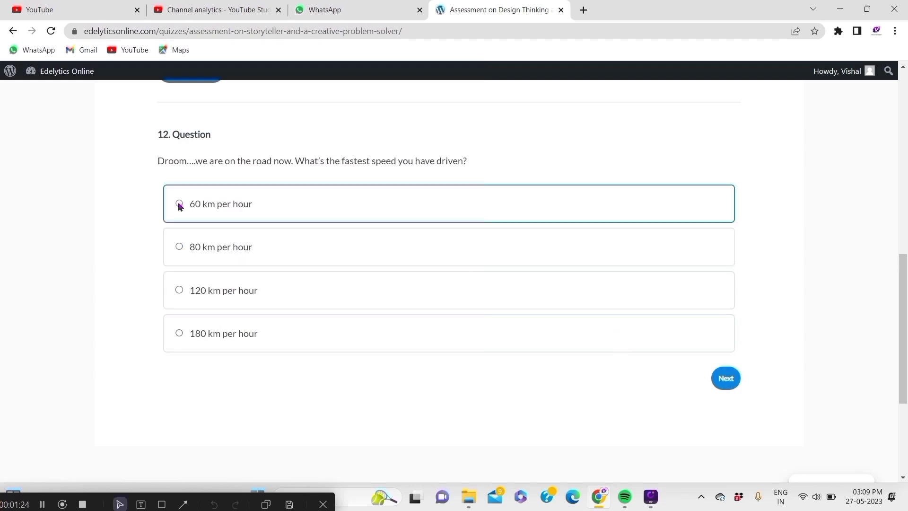
{"action": "left_click", "coordinate": [720, 379]}
- Answer question 13 with the second pattern, the small scattered multicoloured shapes, and question 14 with "Words of song"
{"action": "left_click", "coordinate": [230, 312]}
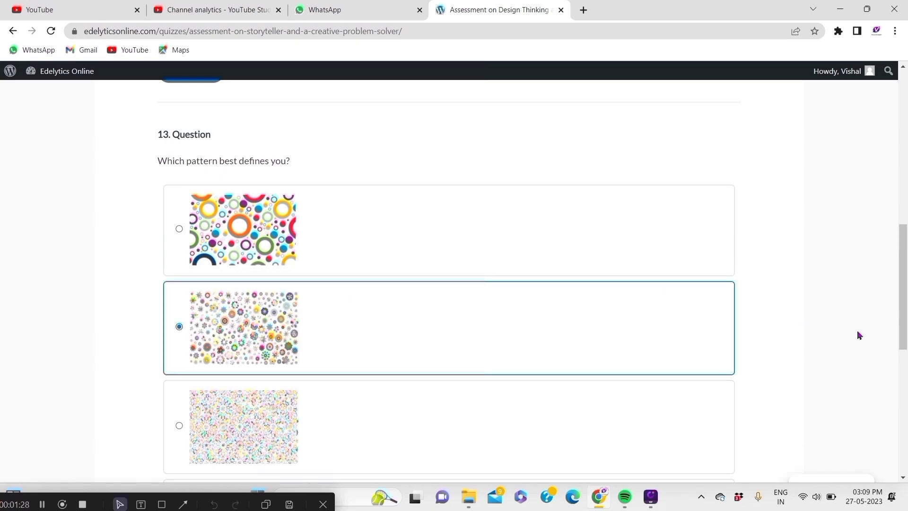
{"action": "scroll", "coordinate": [851, 355], "scroll_direction": "down", "scroll_amount": 6}
{"action": "scroll", "coordinate": [877, 396], "scroll_direction": "up", "scroll_amount": 1}
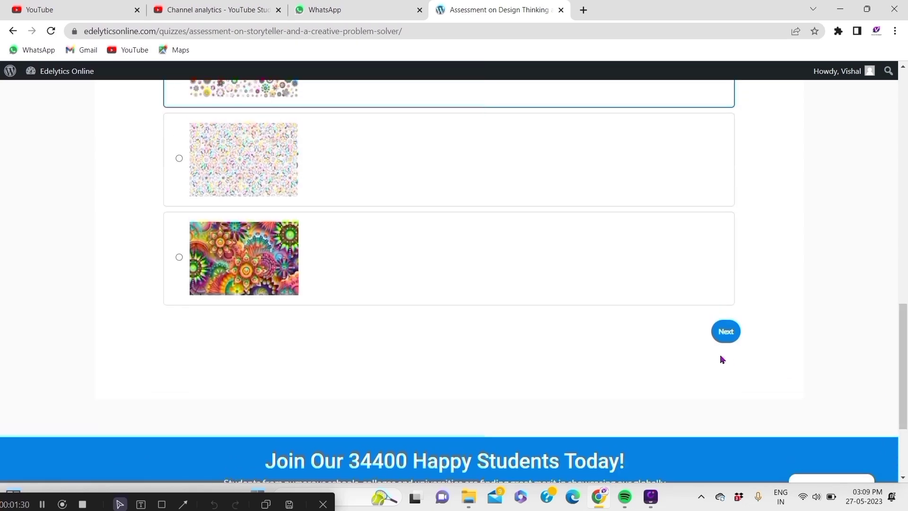
{"action": "left_click", "coordinate": [724, 332]}
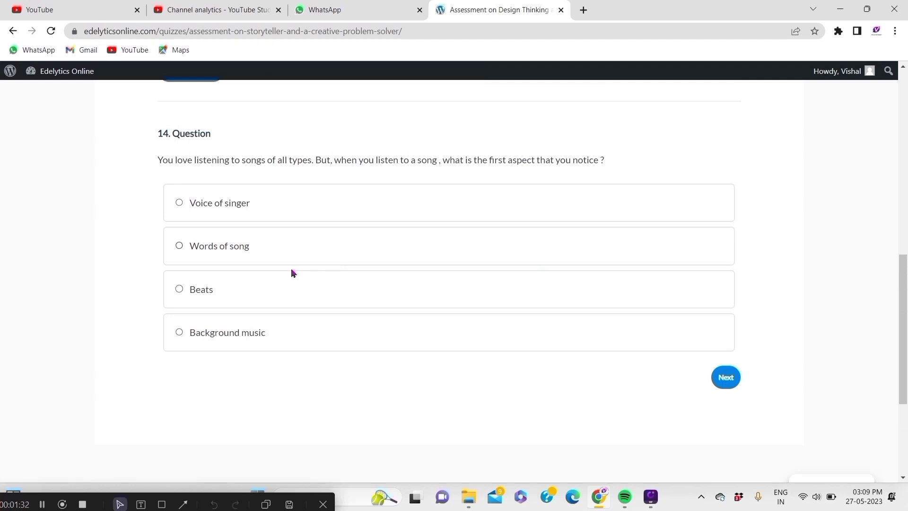
{"action": "left_click", "coordinate": [225, 250]}
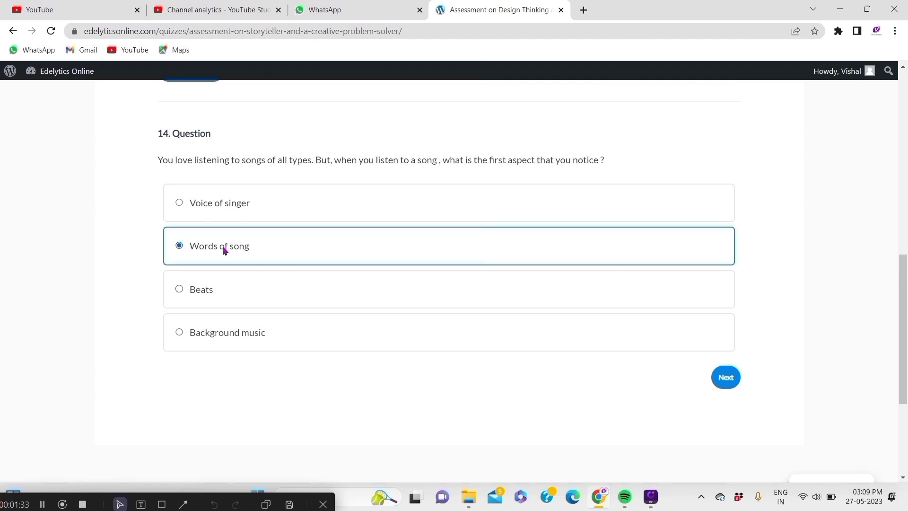
{"action": "left_click", "coordinate": [724, 378]}
- Answer question 15 on the pen colour with "Black" and question 16 on the world problem with "Environment"
{"action": "left_click", "coordinate": [196, 247]}
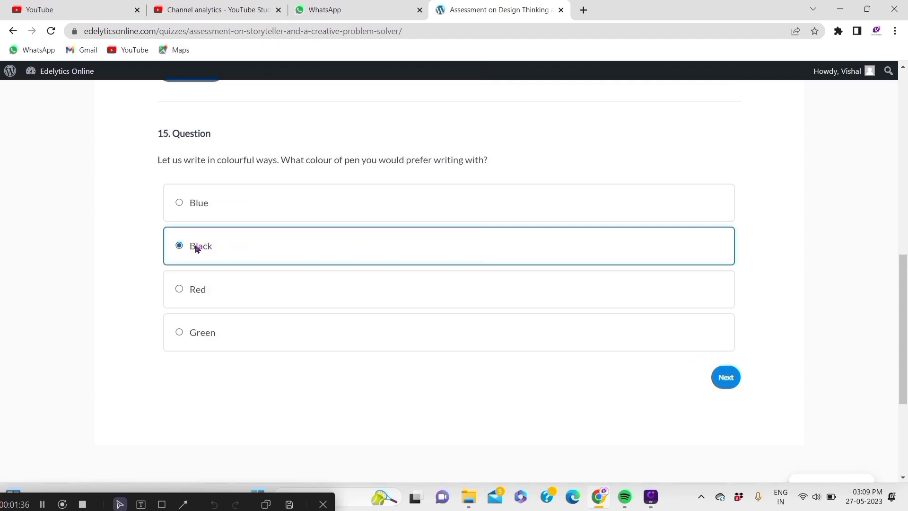
{"action": "left_click", "coordinate": [719, 378]}
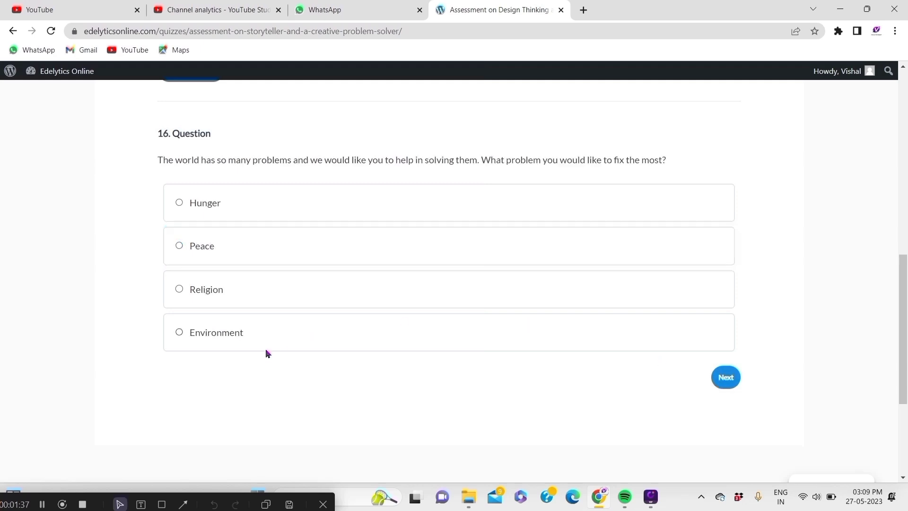
{"action": "left_click", "coordinate": [199, 328]}
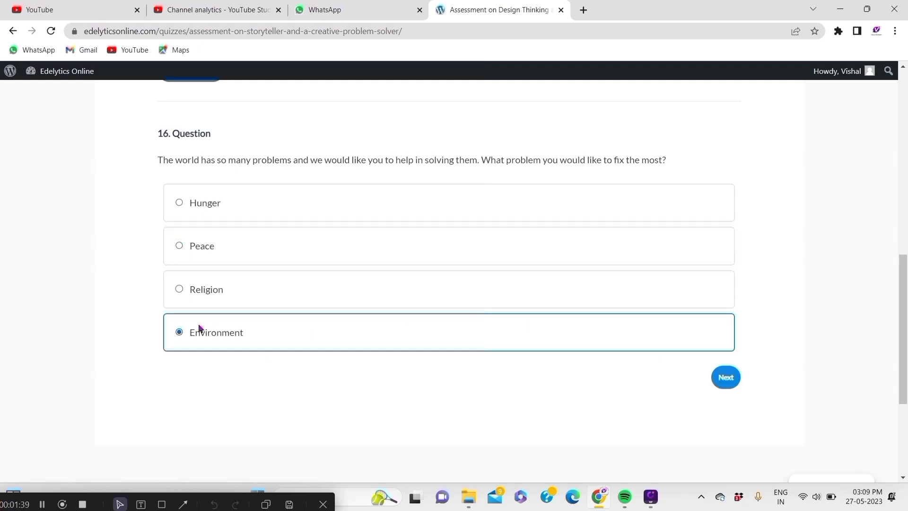
{"action": "left_click", "coordinate": [725, 377]}
- Answer question 17 on being announced with "An announcement about you" and question 18 with its second option
{"action": "left_click", "coordinate": [221, 222]}
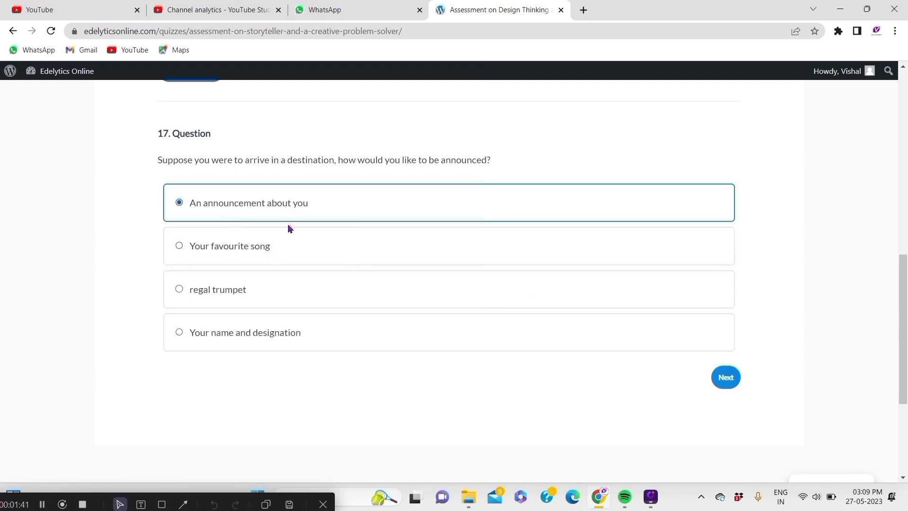
{"action": "left_click", "coordinate": [718, 377]}
{"action": "left_click", "coordinate": [212, 246]}
{"action": "left_click", "coordinate": [726, 378]}
- Answer question 19 on surprises with "Understanding what animals talk" and choose "Monuments" for question 20
{"action": "left_click", "coordinate": [239, 247]}
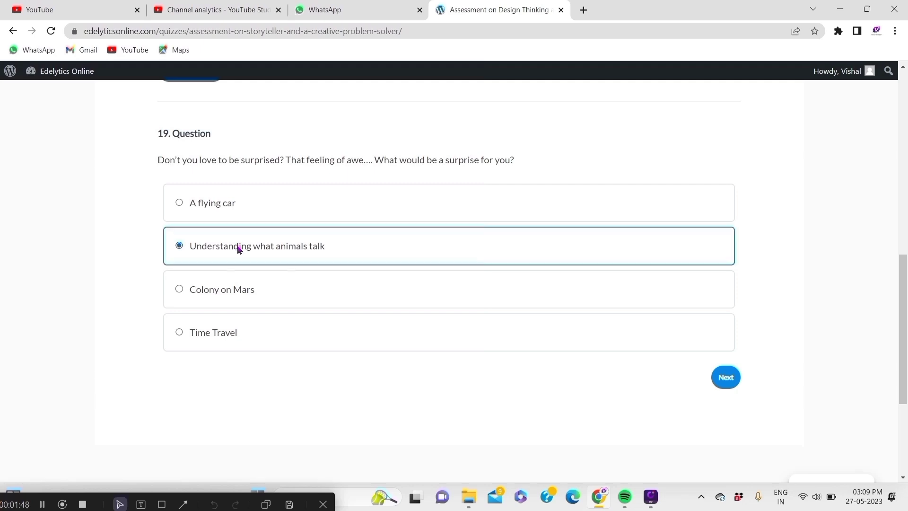
{"action": "left_click", "coordinate": [726, 377]}
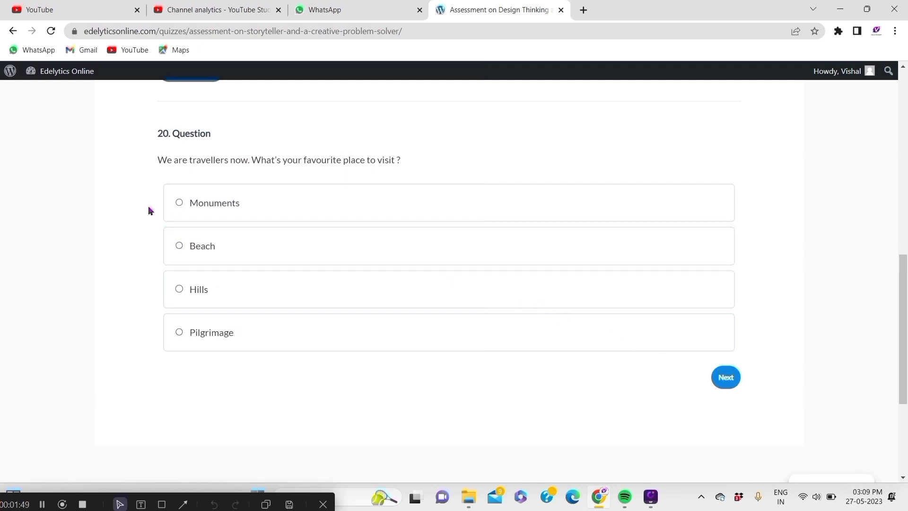
{"action": "left_click", "coordinate": [208, 205]}
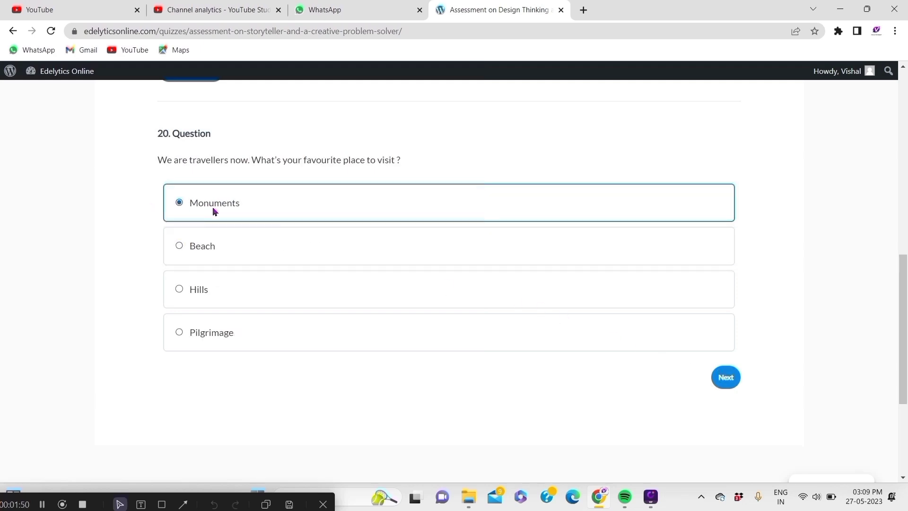
- Answer question 21 on the sound of peace with "A whistle" and question 22 with its first option
{"action": "left_click", "coordinate": [722, 381]}
{"action": "left_click", "coordinate": [193, 337]}
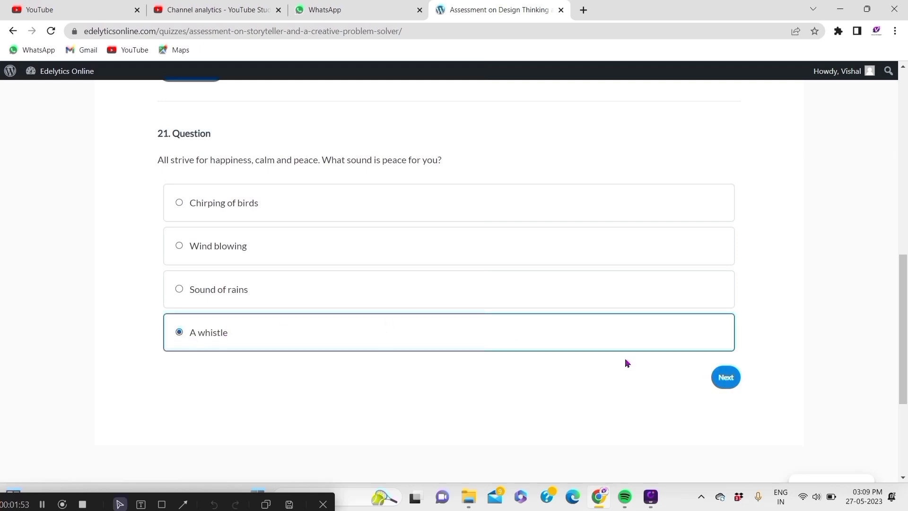
{"action": "left_click", "coordinate": [725, 377]}
{"action": "left_click", "coordinate": [228, 209]}
{"action": "left_click", "coordinate": [726, 377]}
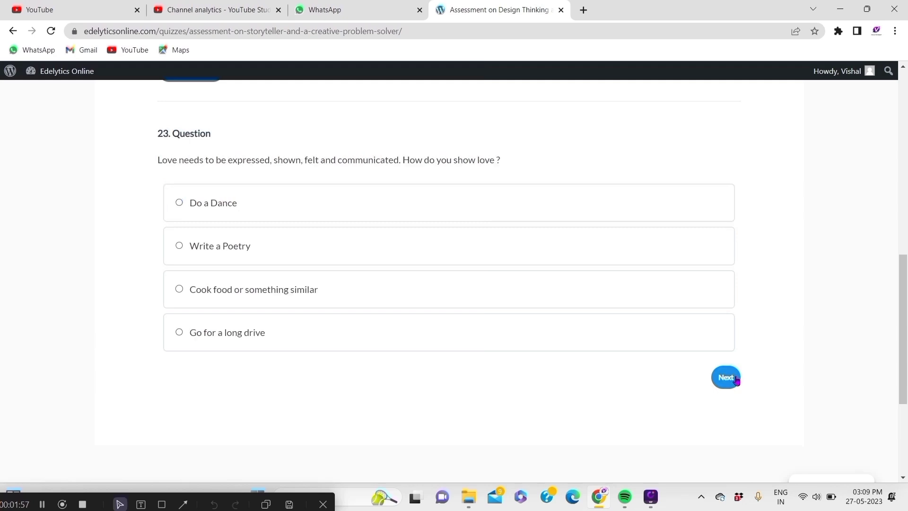
- Answer question 23 on showing love with "Cook food or something similar" and question 24 on self love with "Your looks"
{"action": "left_click", "coordinate": [246, 290]}
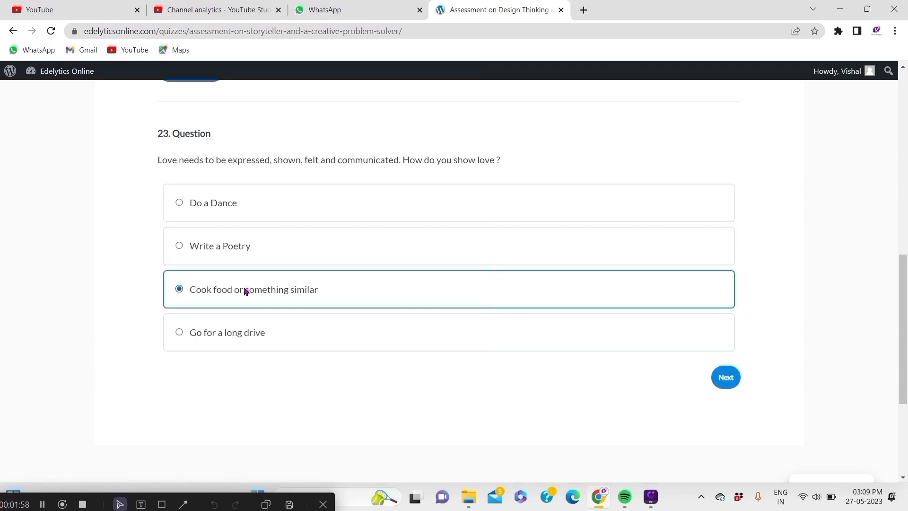
{"action": "left_click", "coordinate": [726, 377]}
{"action": "left_click", "coordinate": [209, 255]}
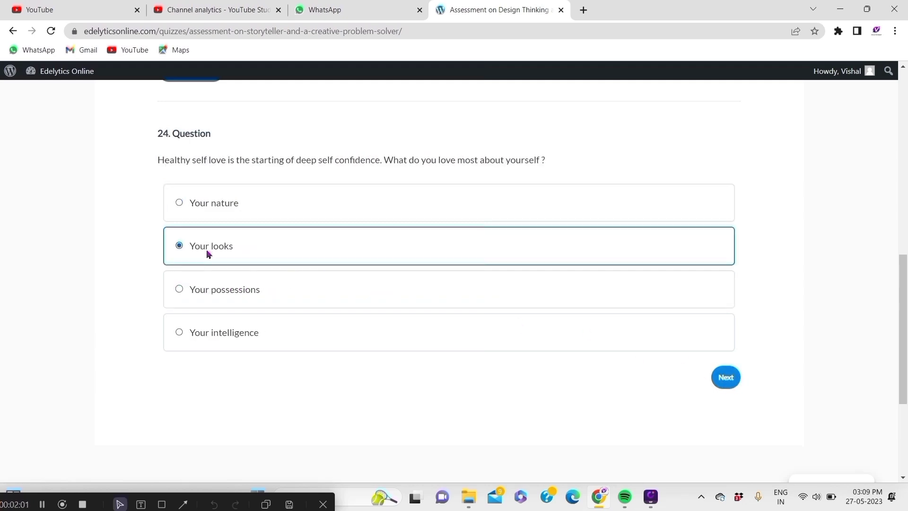
{"action": "left_click", "coordinate": [724, 377]}
- Answer question 25 on fears with "Loosing Money" and question 26 with its third option
{"action": "left_click", "coordinate": [239, 204]}
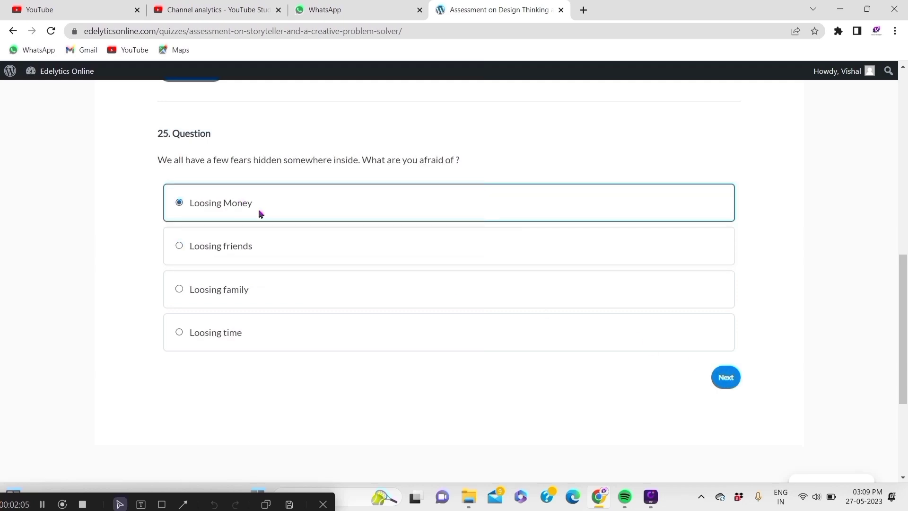
{"action": "left_click", "coordinate": [733, 381]}
{"action": "left_click", "coordinate": [226, 302]}
{"action": "left_click", "coordinate": [717, 378]}
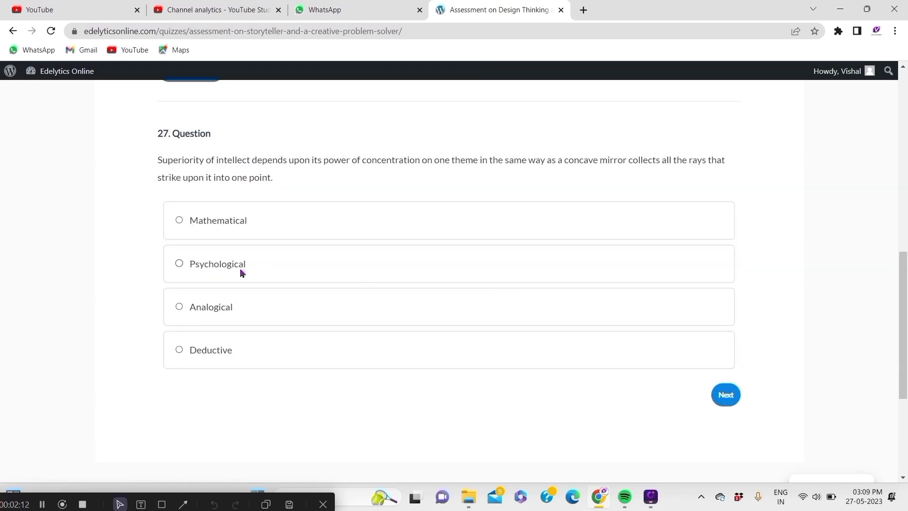
- Answer question 27 on superiority of intellect with "Psychological" and question 28 on life's origin with "A conjecture"
{"action": "left_click", "coordinate": [242, 273]}
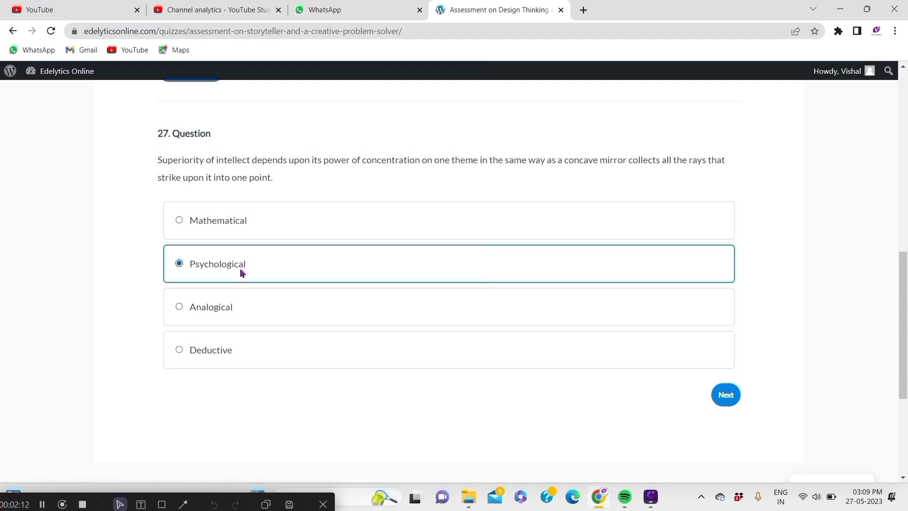
{"action": "left_click", "coordinate": [724, 394]}
{"action": "left_click", "coordinate": [198, 355]}
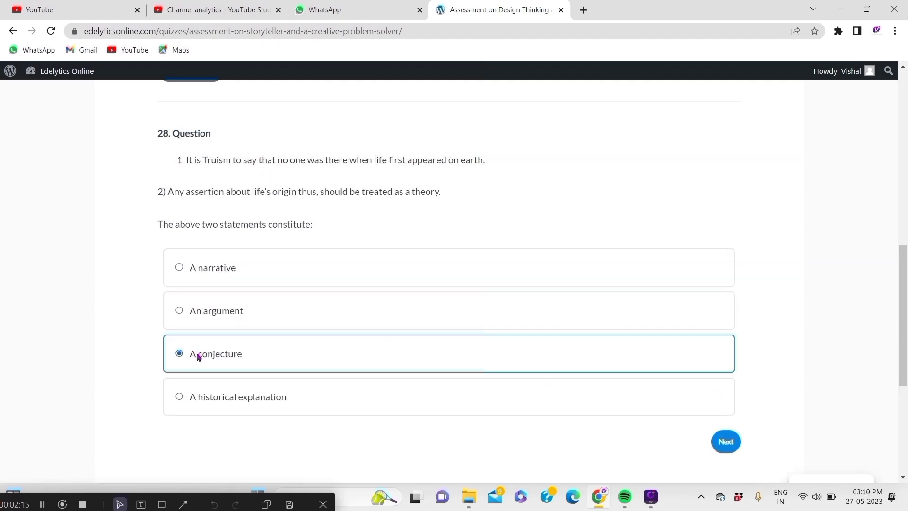
{"action": "left_click", "coordinate": [725, 441]}
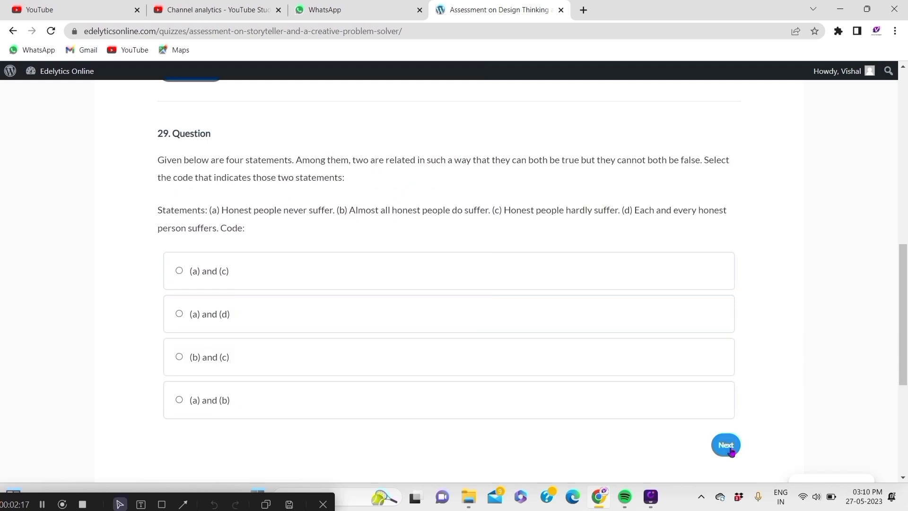
- Answer question 29 with "(b) and (c)" and question 30 with "Its premises are all true but its conclusion is false."
{"action": "left_click", "coordinate": [232, 357]}
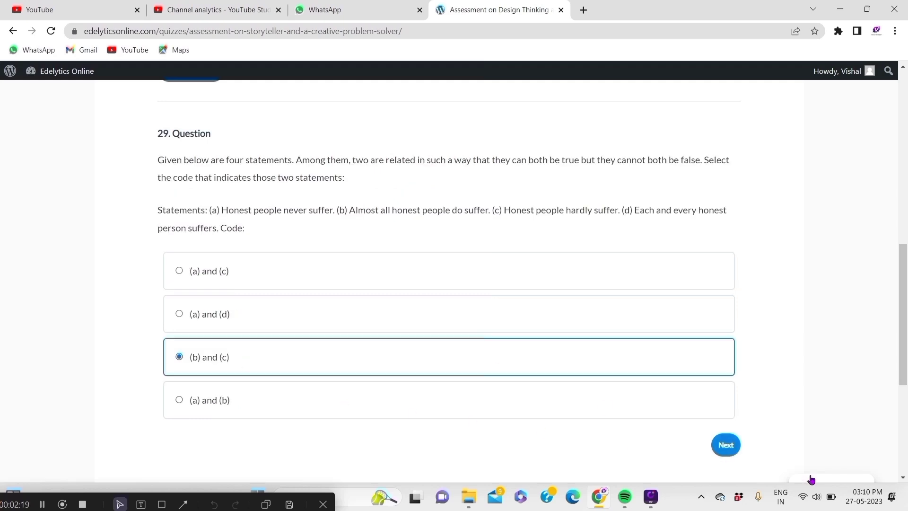
{"action": "left_click", "coordinate": [723, 445]}
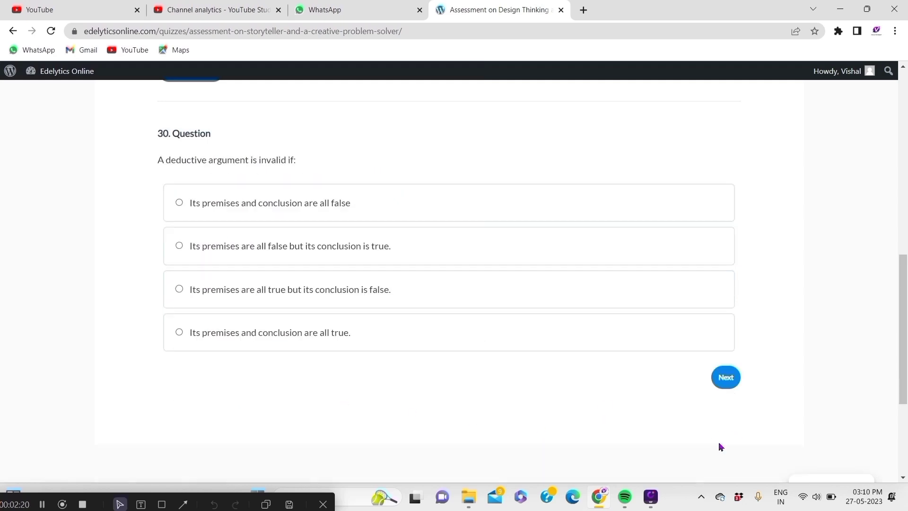
{"action": "left_click", "coordinate": [217, 291]}
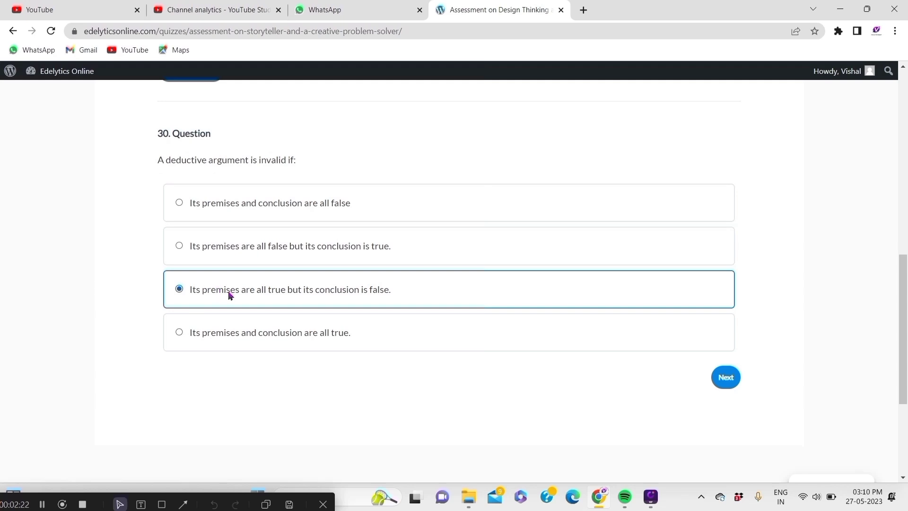
{"action": "left_click", "coordinate": [725, 377]}
- Answer question 31 on melting ice with "Psychological" and question 32 on the student propositions with "(a) and (b)"
{"action": "left_click", "coordinate": [209, 268]}
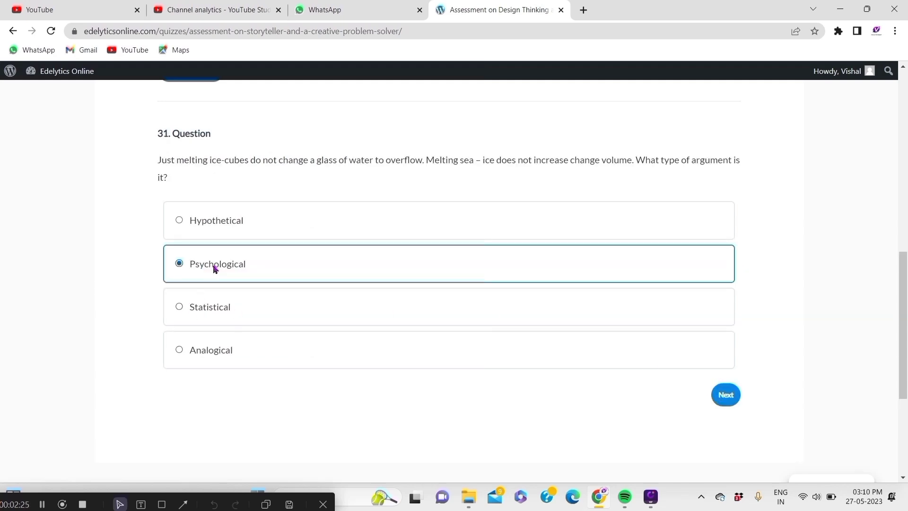
{"action": "left_click", "coordinate": [724, 394]}
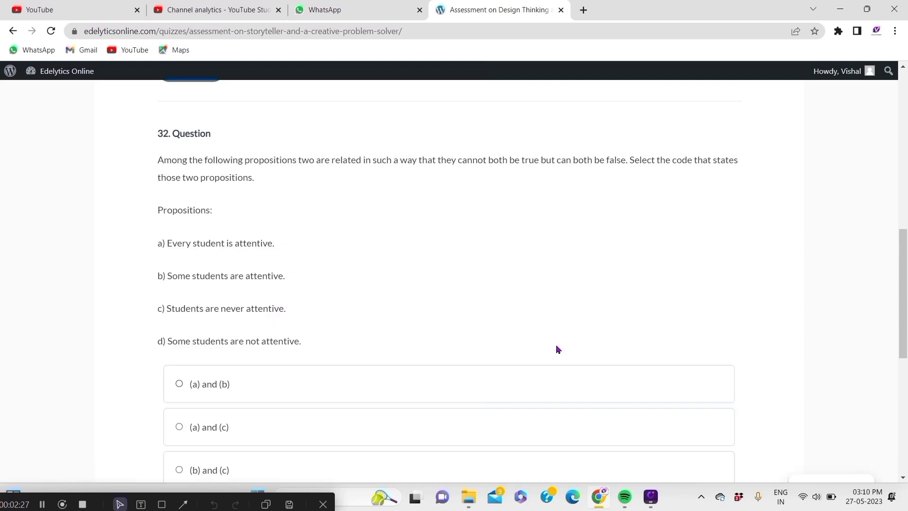
{"action": "left_click", "coordinate": [215, 385]}
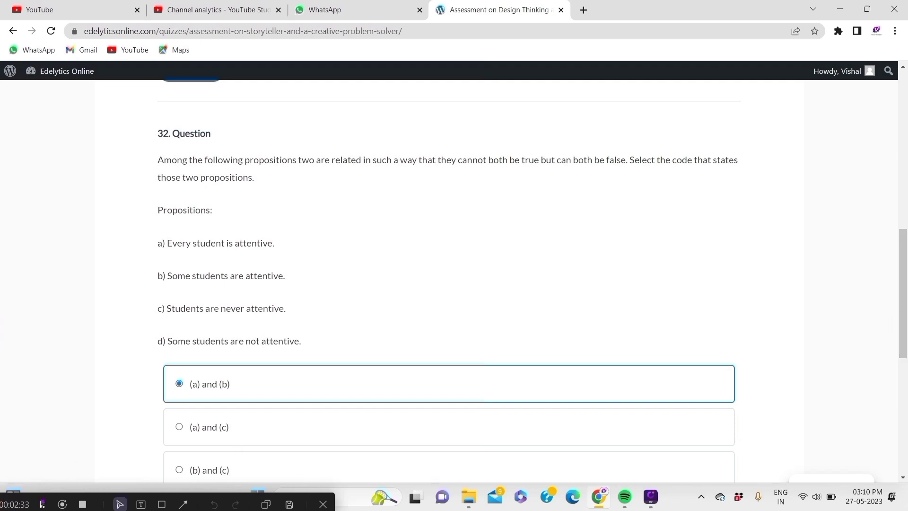
{"action": "scroll", "coordinate": [477, 415], "scroll_direction": "down", "scroll_amount": 2}
{"action": "left_click", "coordinate": [726, 449]}
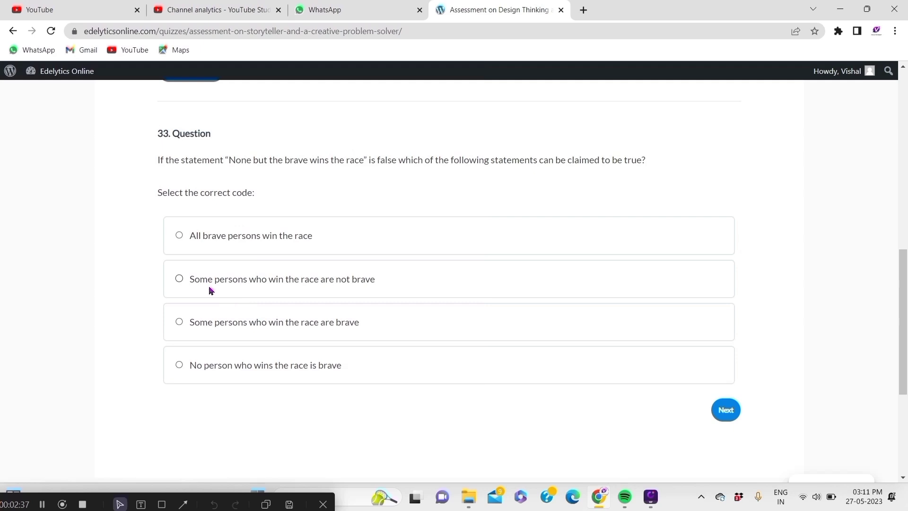
- Answer question 33 with "Some persons who win the race are not brave" and question 34 with its second option
{"action": "left_click", "coordinate": [180, 278]}
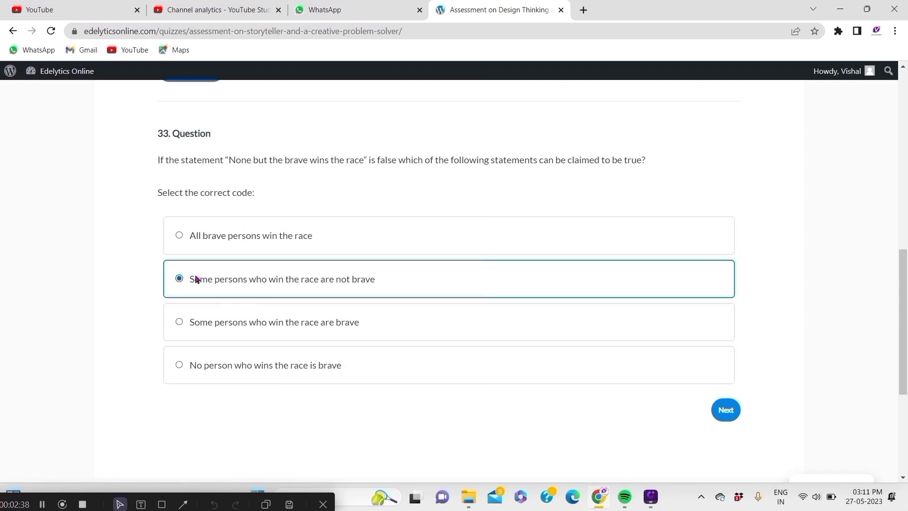
{"action": "left_click", "coordinate": [726, 411]}
{"action": "left_click", "coordinate": [198, 301]}
{"action": "left_click", "coordinate": [731, 427]}
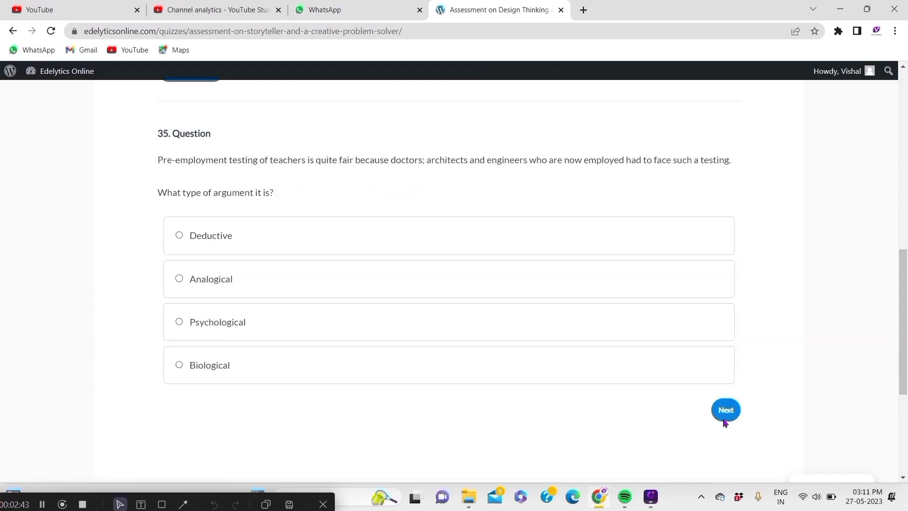
- Answer question 35 on pre-employment testing with "Analogical" and question 36 on the cluster of propositions with "An explanation"
{"action": "left_click", "coordinate": [212, 284]}
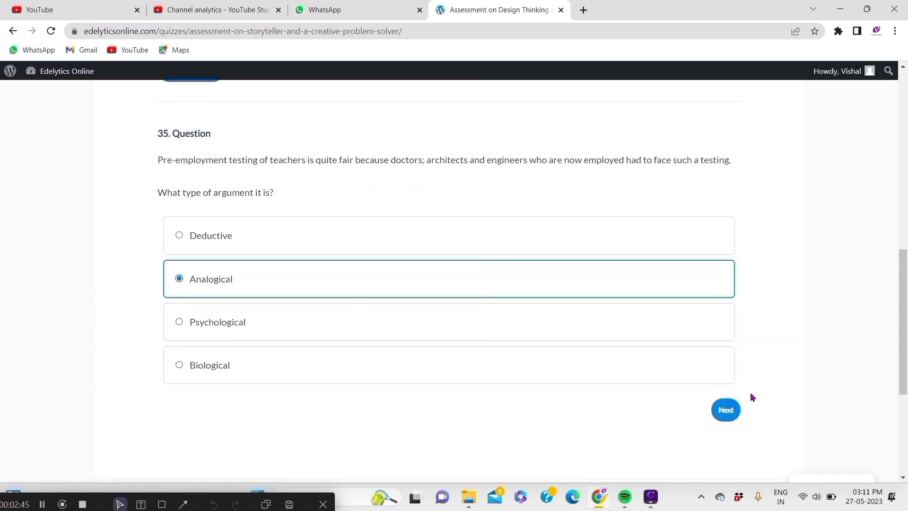
{"action": "left_click", "coordinate": [726, 410]}
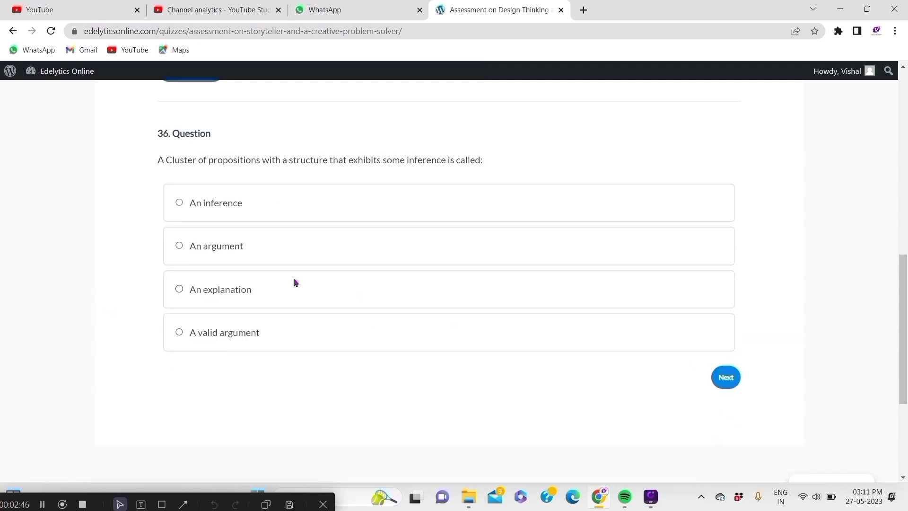
{"action": "left_click", "coordinate": [209, 294]}
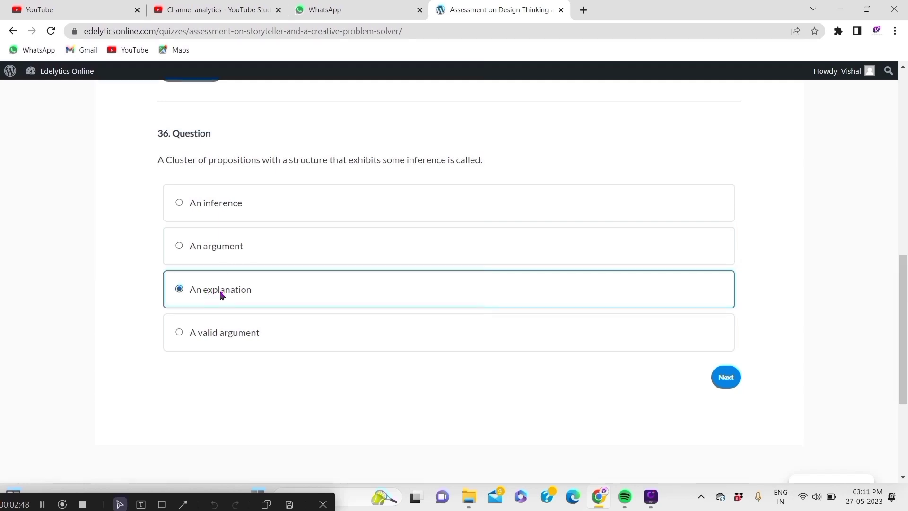
{"action": "left_click", "coordinate": [737, 386]}
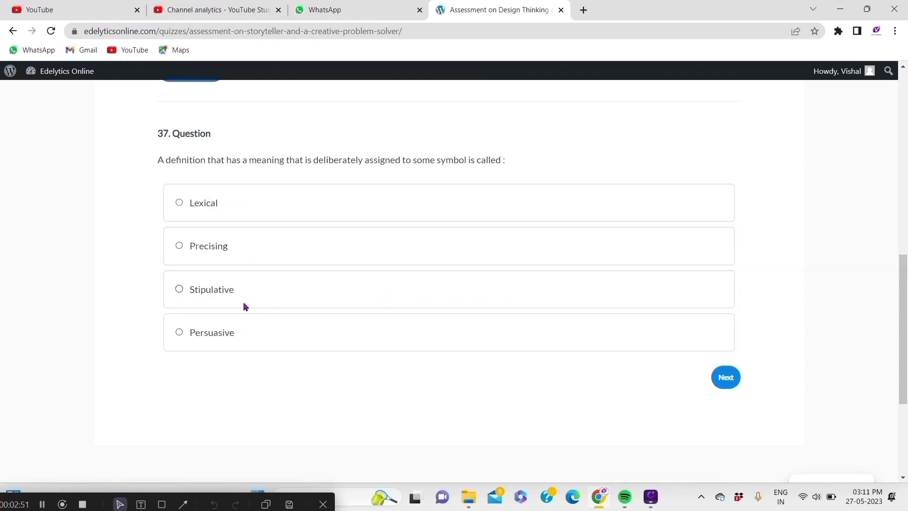
- Answer question 37 on the deliberately assigned definition with "Stipulative" and question 38 with its third option
{"action": "left_click", "coordinate": [191, 296]}
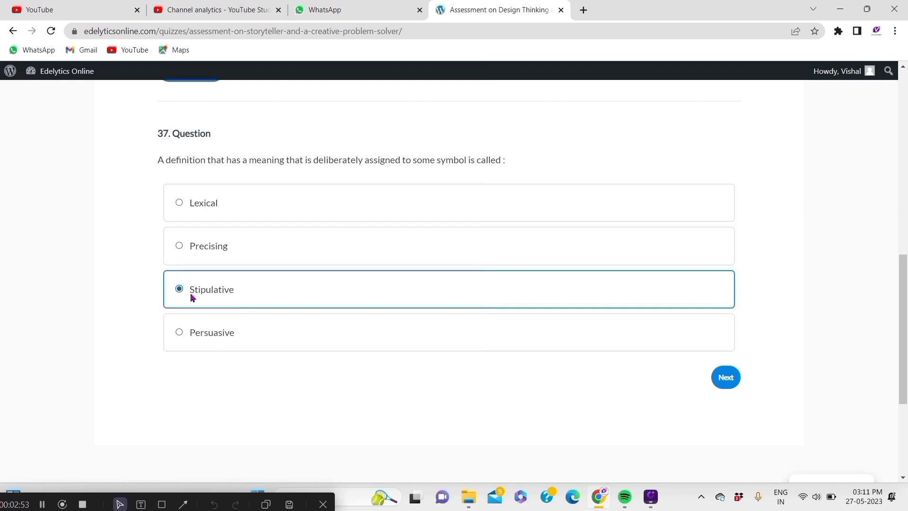
{"action": "left_click", "coordinate": [725, 377]}
{"action": "left_click", "coordinate": [287, 294]}
{"action": "left_click", "coordinate": [725, 337]}
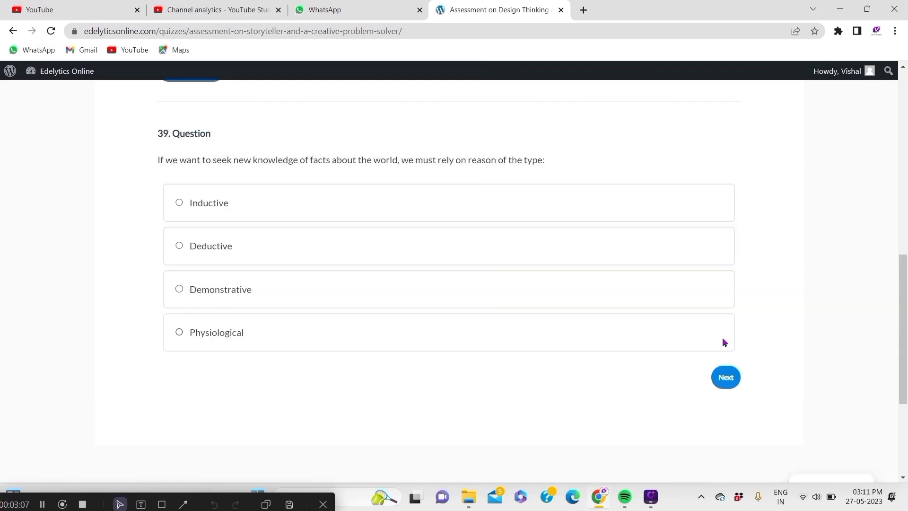
- Answer question 39 on seeking new knowledge with "Demonstrative" and question 40 with its second option
{"action": "left_click", "coordinate": [273, 303]}
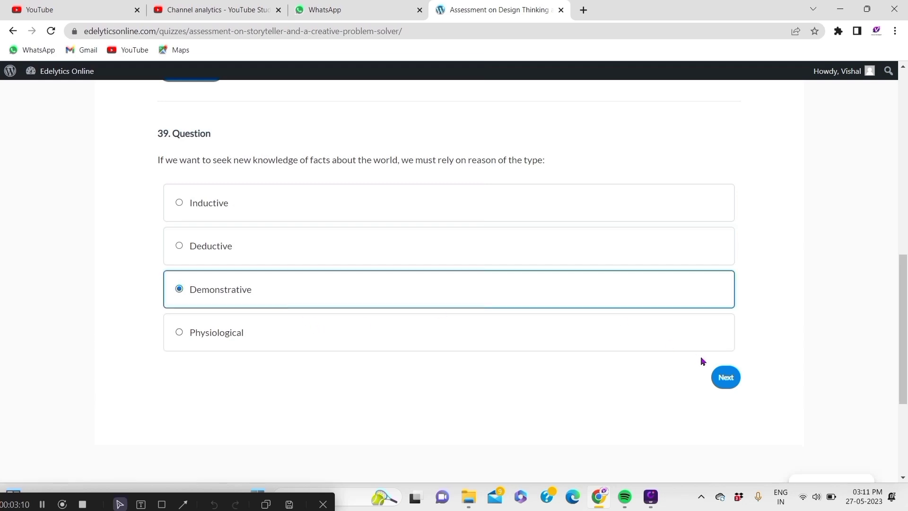
{"action": "left_click", "coordinate": [726, 378]}
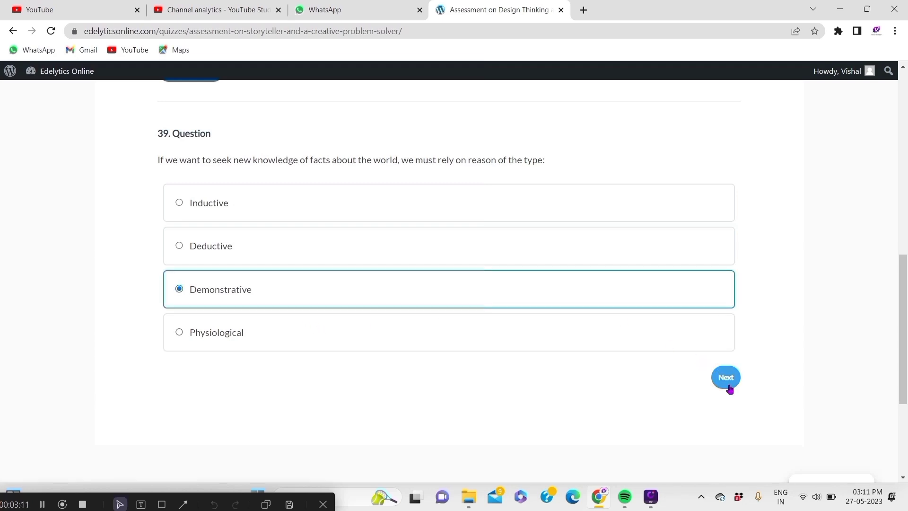
{"action": "left_click", "coordinate": [183, 295]}
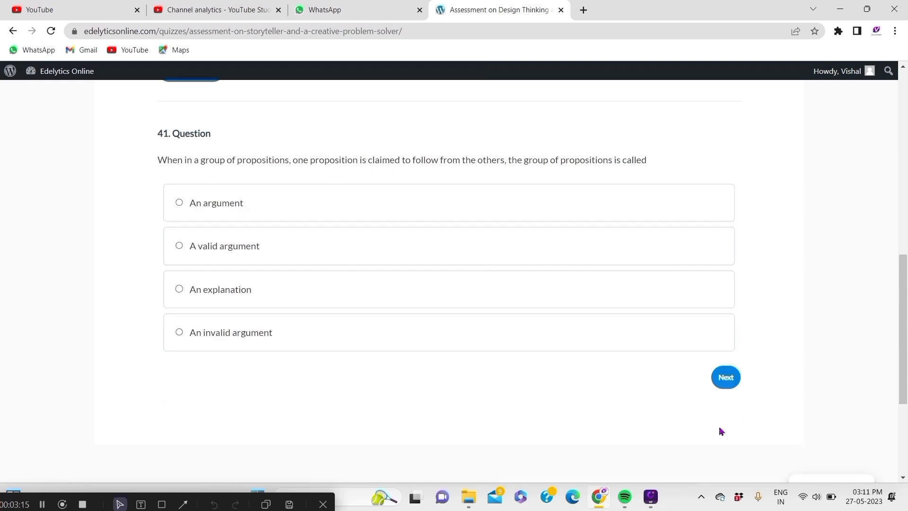
- Answer question 41 on the group of propositions with "An explanation" and question 42 with its first option
{"action": "left_click", "coordinate": [188, 294]}
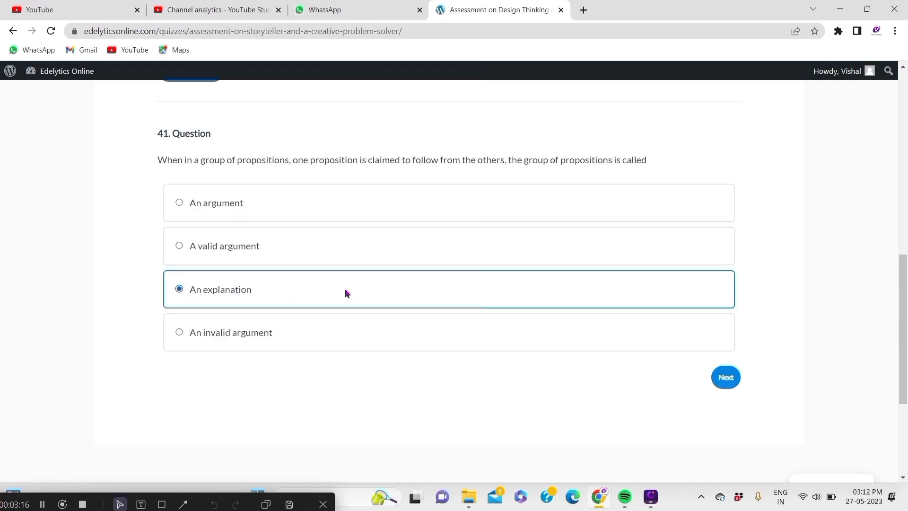
{"action": "left_click", "coordinate": [726, 377]}
{"action": "left_click", "coordinate": [191, 226]}
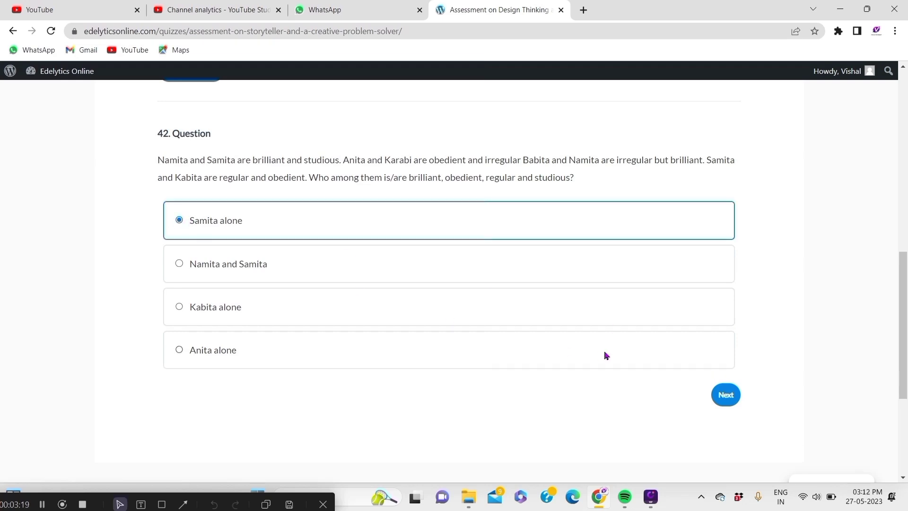
{"action": "left_click", "coordinate": [727, 394]}
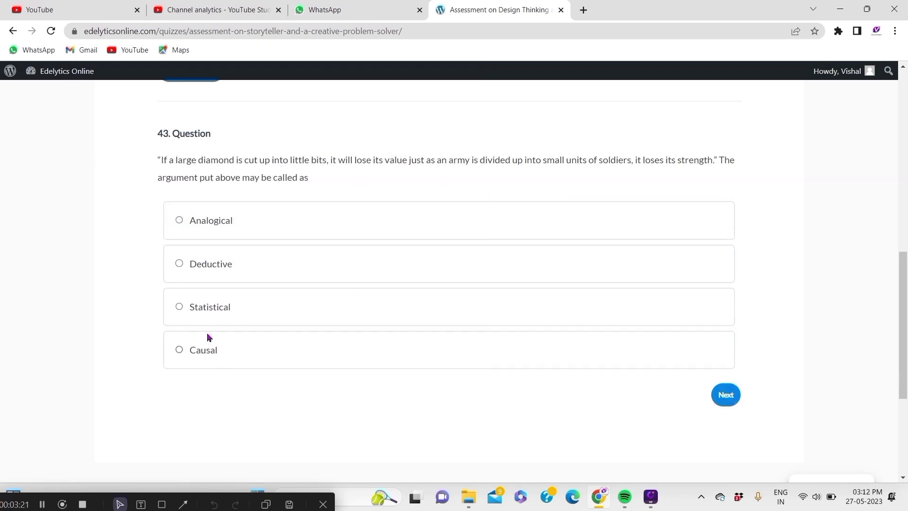
- Answer question 43 on the diamond argument with "Statistical" and question 44 with "The conclusion conclusively follows from its premises."
{"action": "left_click", "coordinate": [206, 319]}
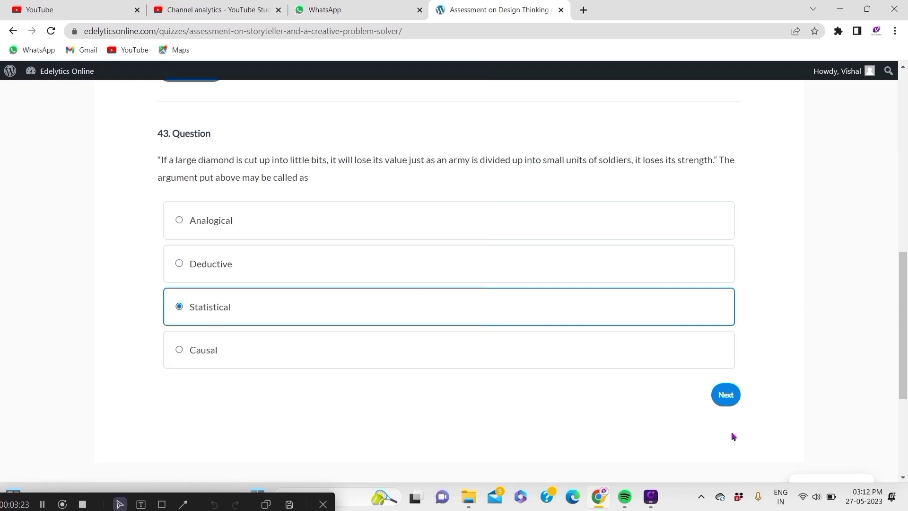
{"action": "left_click", "coordinate": [726, 395]}
{"action": "left_click", "coordinate": [189, 310]}
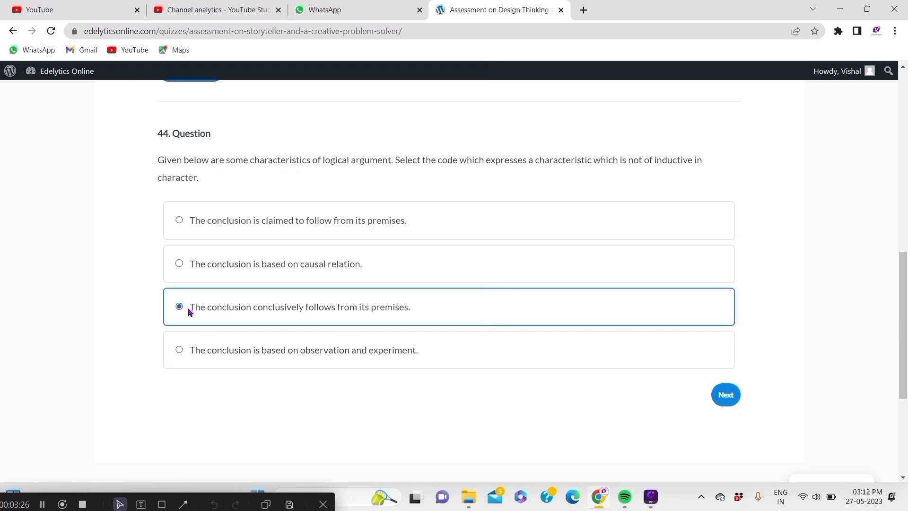
{"action": "left_click", "coordinate": [725, 392]}
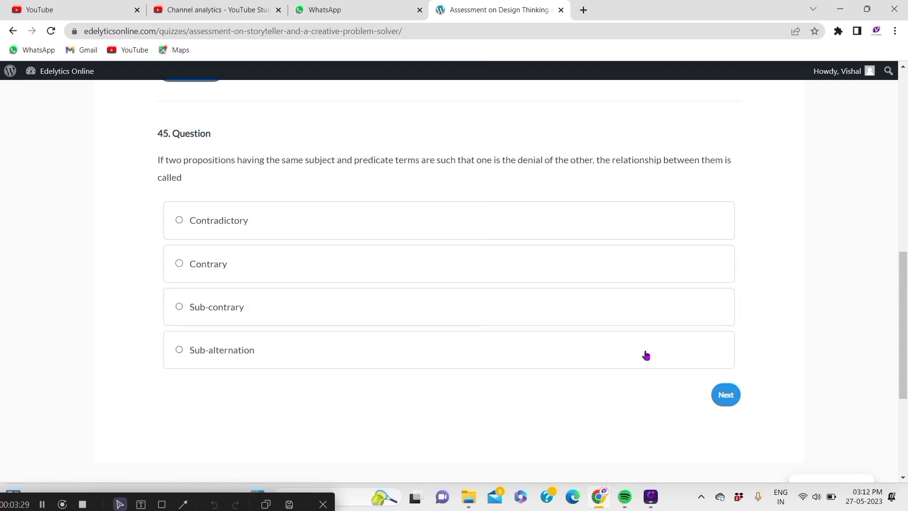
- Answer question 45 on the relationship between two propositions with "Contrary" and question 46 with its third option
{"action": "left_click", "coordinate": [184, 268]}
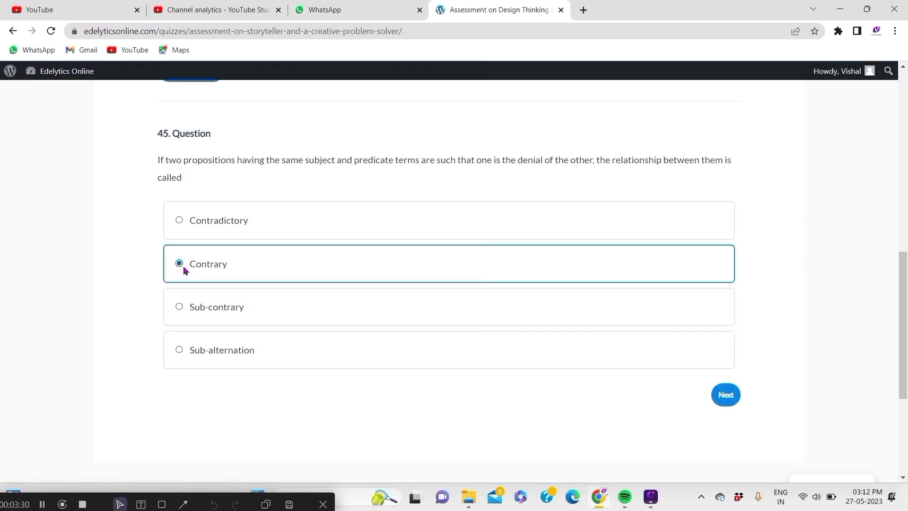
{"action": "left_click", "coordinate": [729, 392]}
{"action": "left_click", "coordinate": [213, 289]}
{"action": "left_click", "coordinate": [725, 377]}
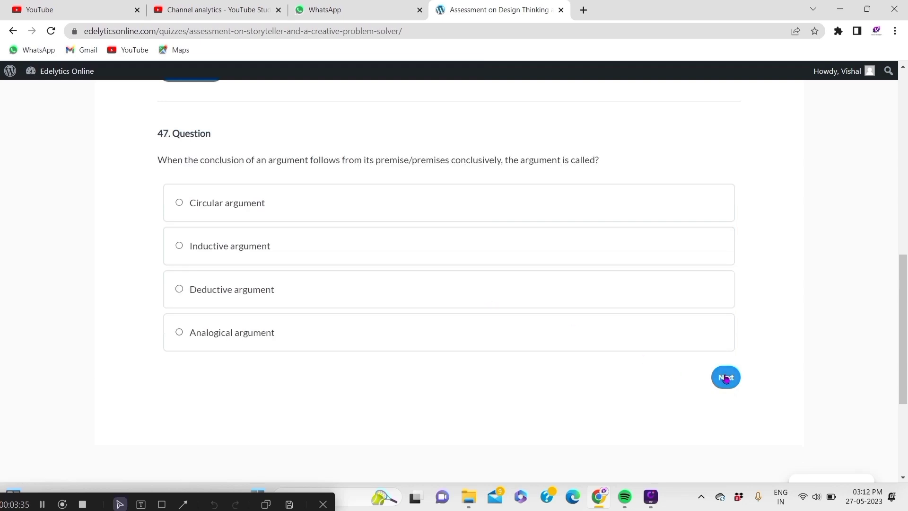
- Answer question 47 on conclusively following conclusions with "Circular argument" and question 48 on the dispute-resolving definition with "Stipulative"
{"action": "left_click", "coordinate": [208, 204]}
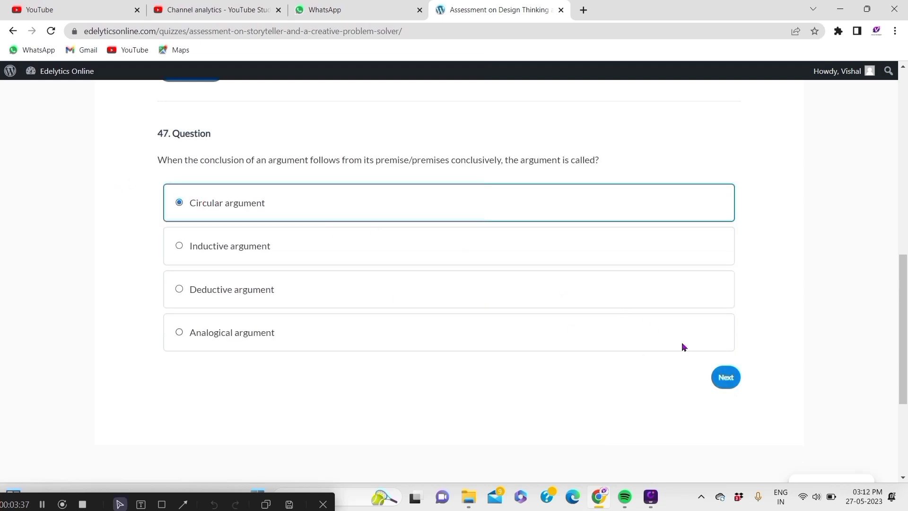
{"action": "left_click", "coordinate": [725, 377]}
{"action": "left_click", "coordinate": [222, 296]}
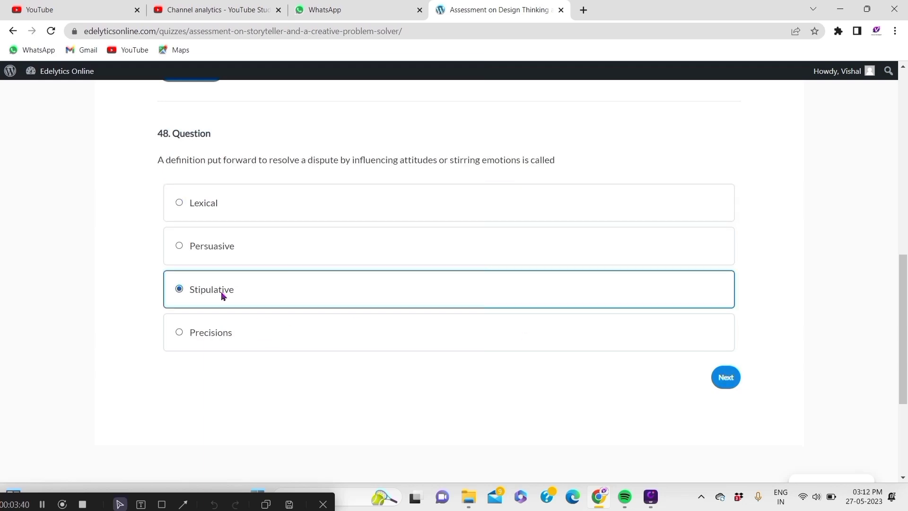
{"action": "left_click", "coordinate": [728, 376]}
- Answer question 49 with "Integrity in human nature" and question 50 with "antisymmetric", finishing the quiz
{"action": "left_click", "coordinate": [218, 252]}
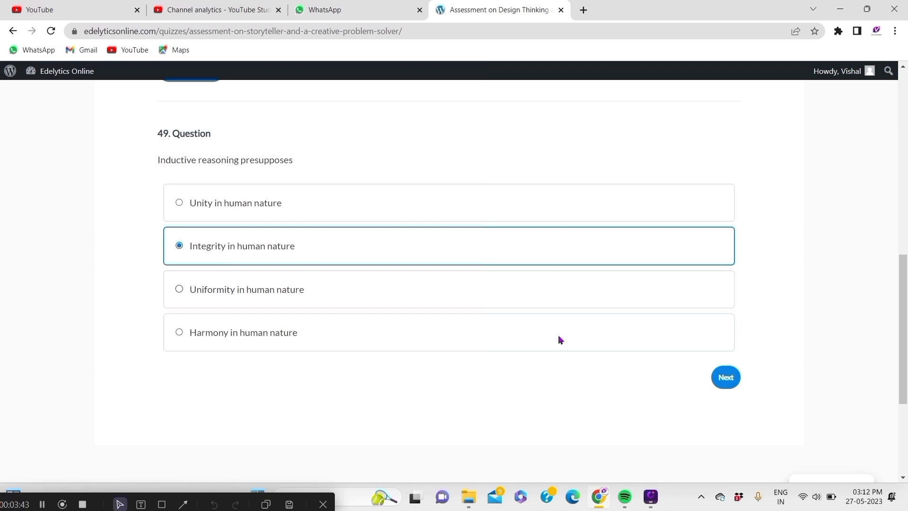
{"action": "left_click", "coordinate": [726, 377]}
{"action": "left_click", "coordinate": [221, 211]}
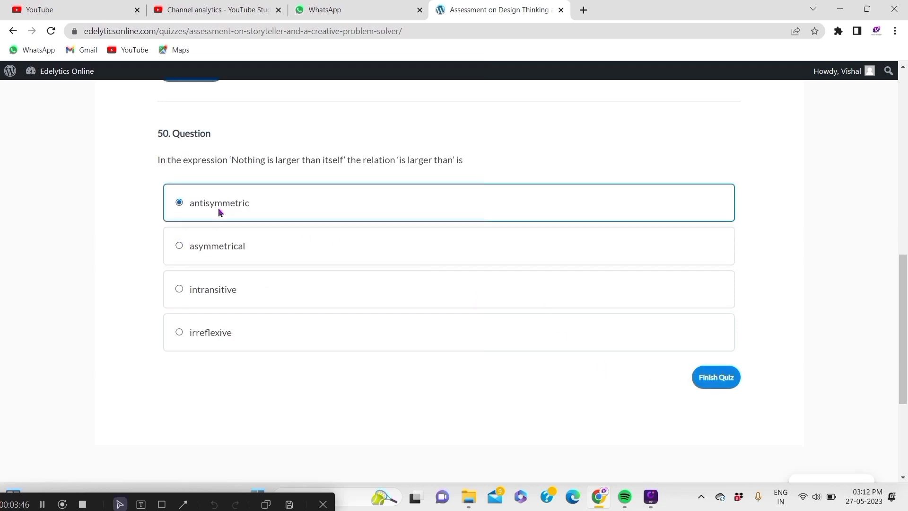
{"action": "left_click", "coordinate": [724, 377]}
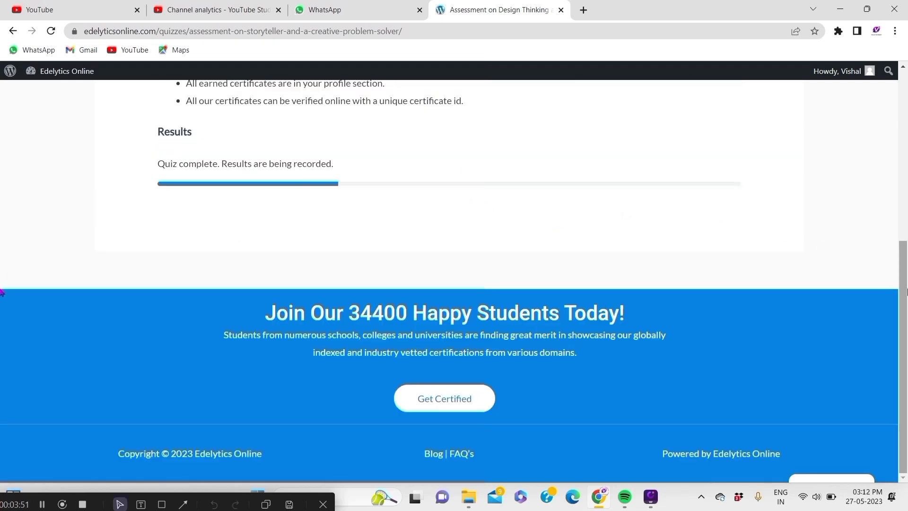
{"action": "scroll", "coordinate": [897, 225], "scroll_direction": "up", "scroll_amount": 3}
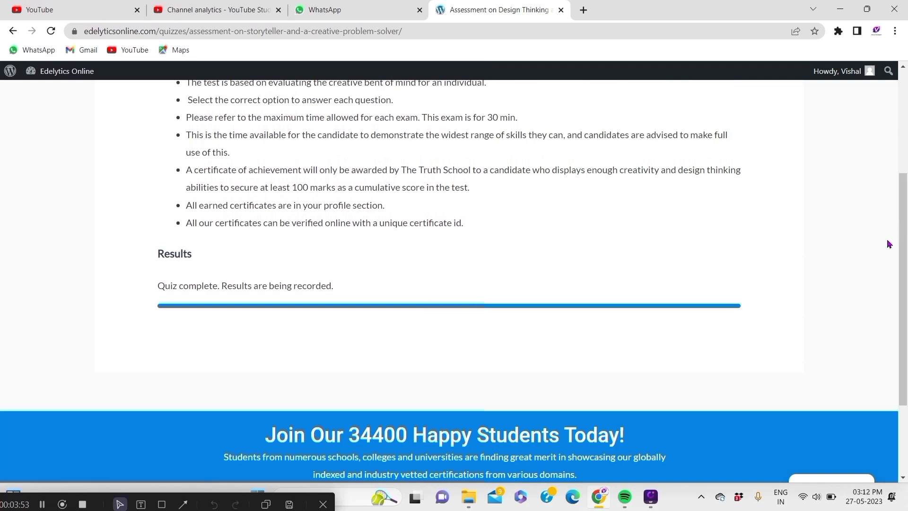